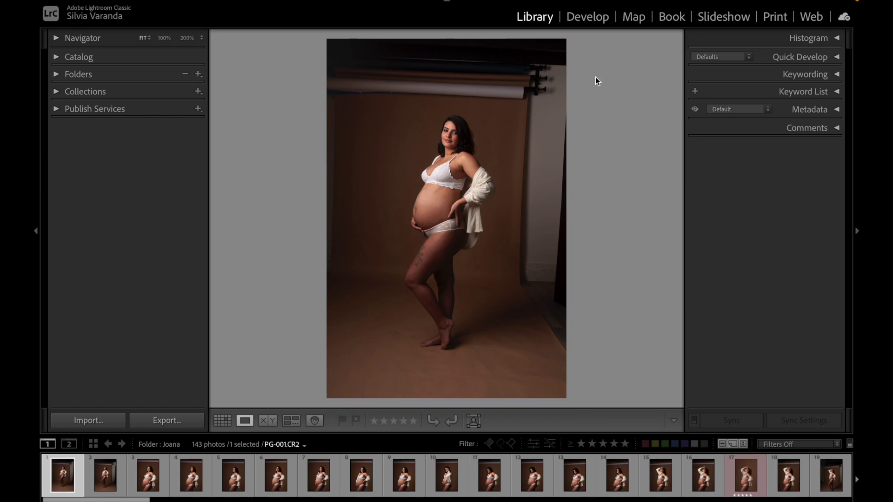
Look at the current photo in the Develop module and return to the Library's single-photo view.
click(597, 20)
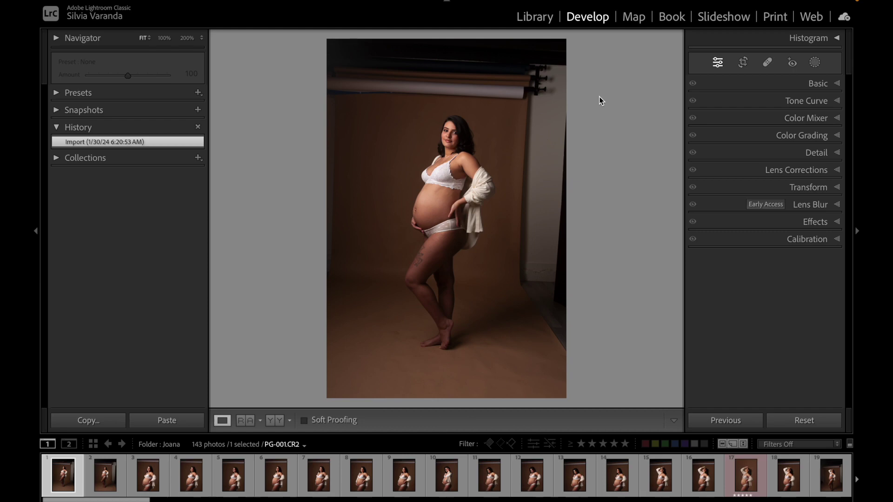
key(e)
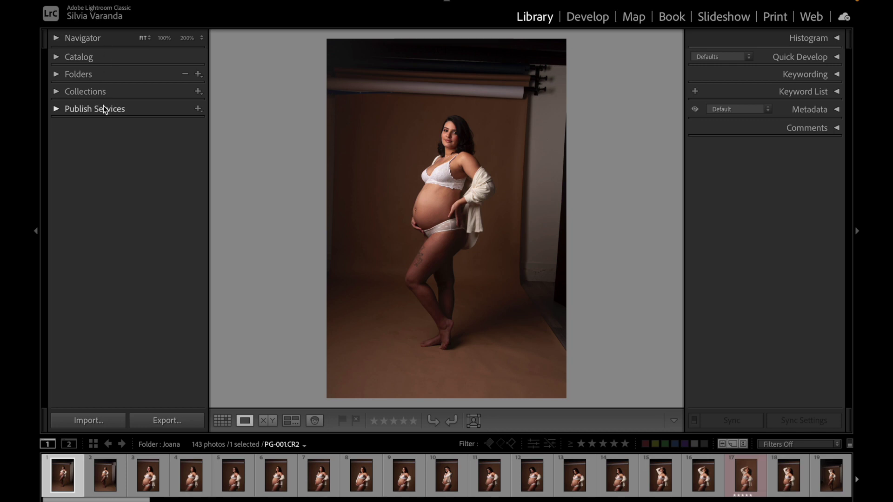
Expand the Navigator preview and examine the woman's face at 200% and 100% zoom.
click(70, 40)
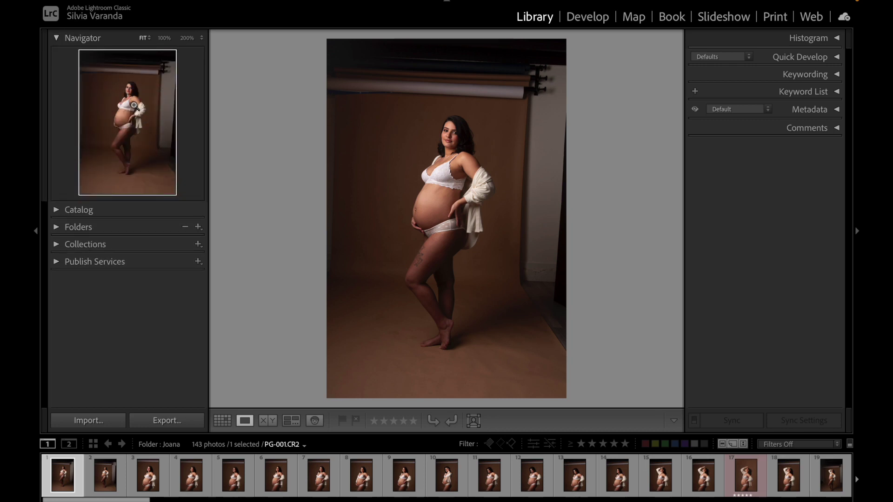
click(455, 137)
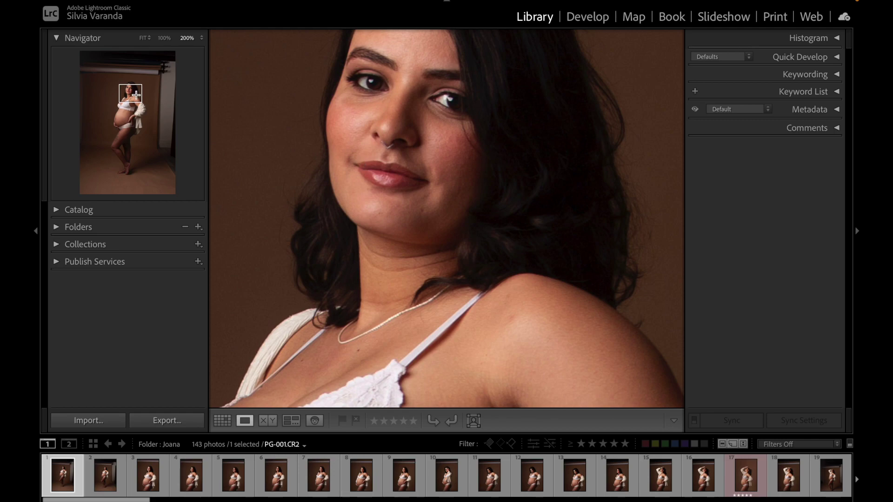
mouse_move(136, 95)
mouse_down()
mouse_move(128, 132)
mouse_move(137, 148)
mouse_move(142, 82)
mouse_move(118, 83)
mouse_move(107, 95)
mouse_move(113, 156)
mouse_move(132, 169)
mouse_move(121, 133)
mouse_move(133, 111)
mouse_move(129, 88)
mouse_up()
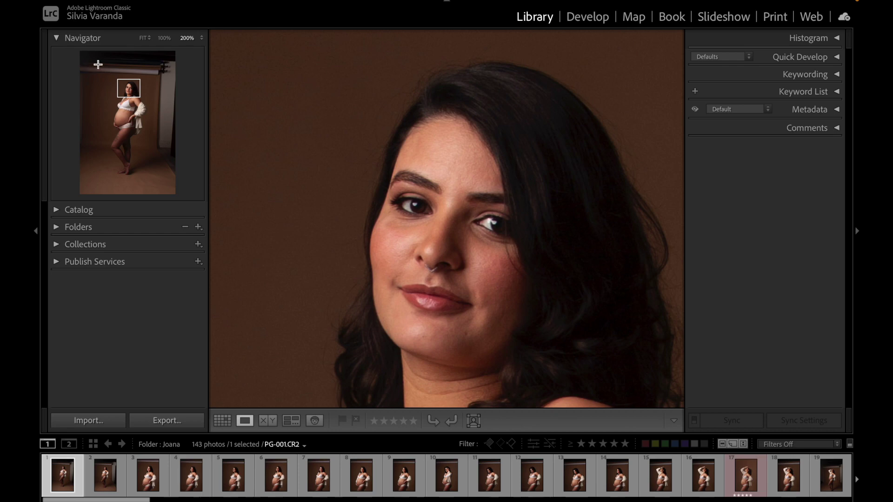
click(164, 38)
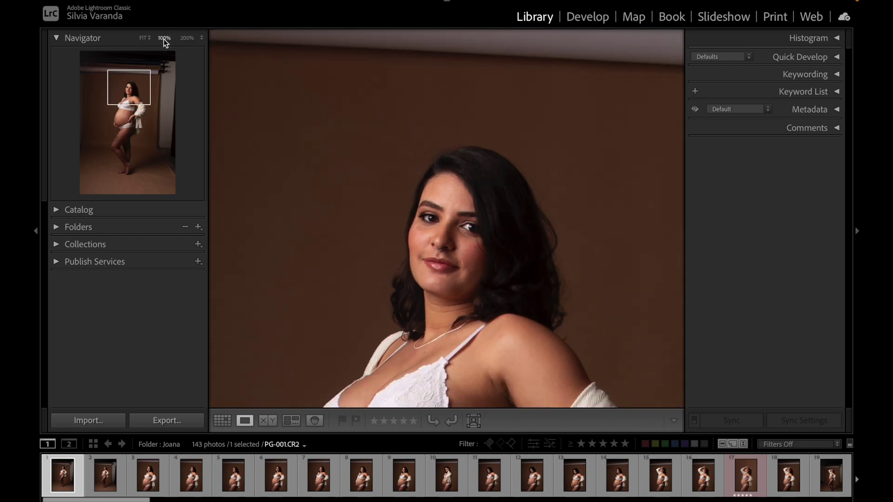
drag(123, 103, 146, 109)
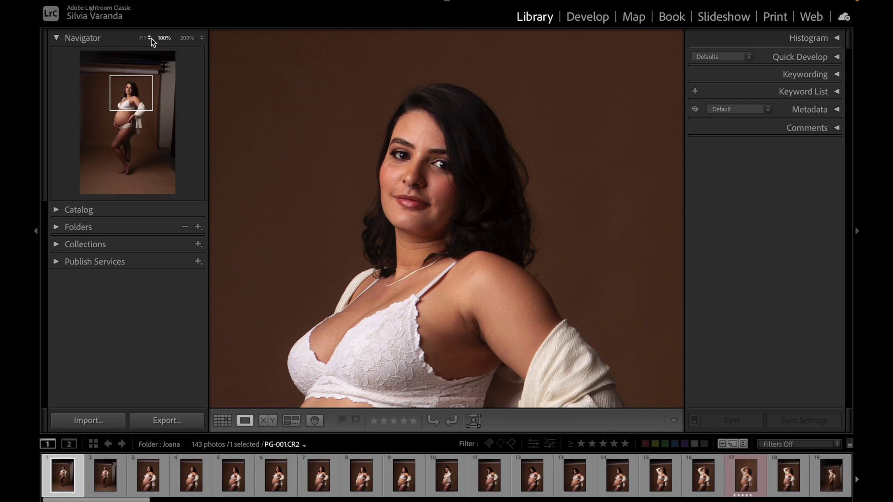
Switch the photo between the fitted view and 100% zoom to inspect the face and upper body.
click(202, 38)
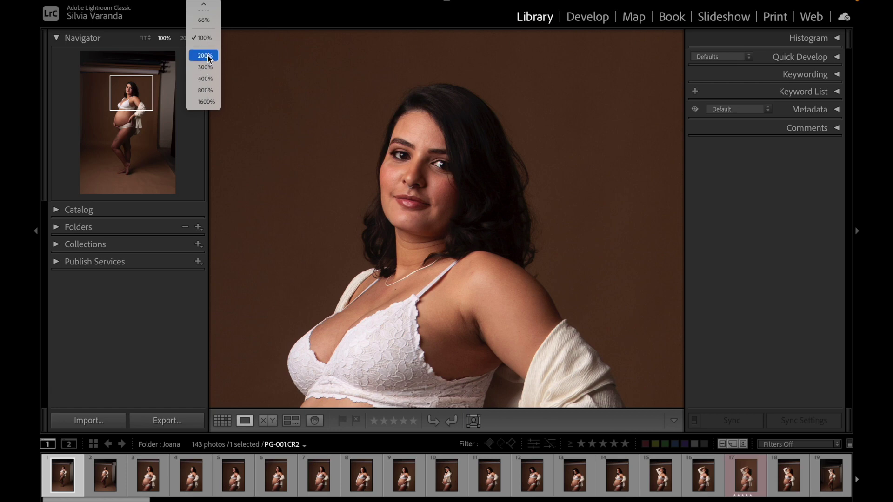
click(392, 138)
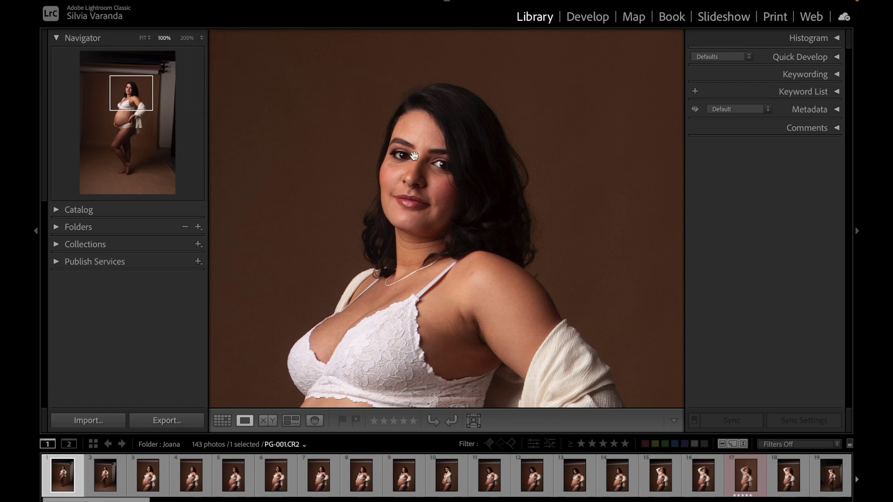
click(431, 150)
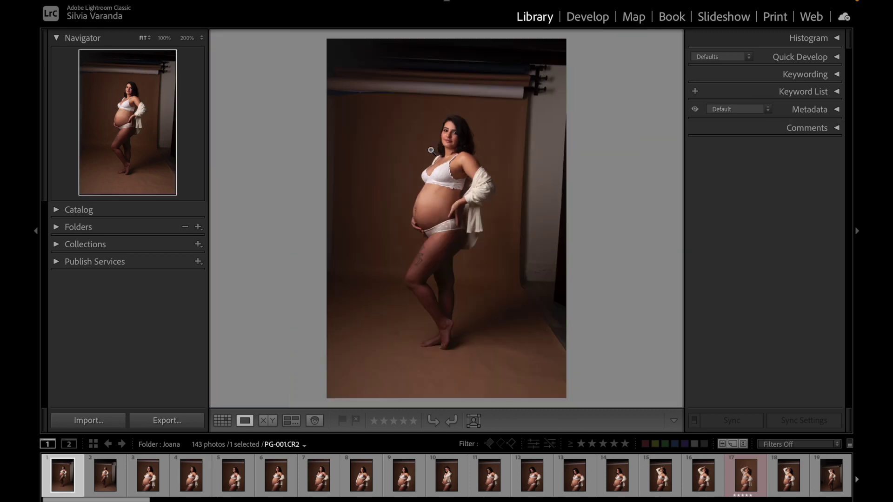
click(440, 141)
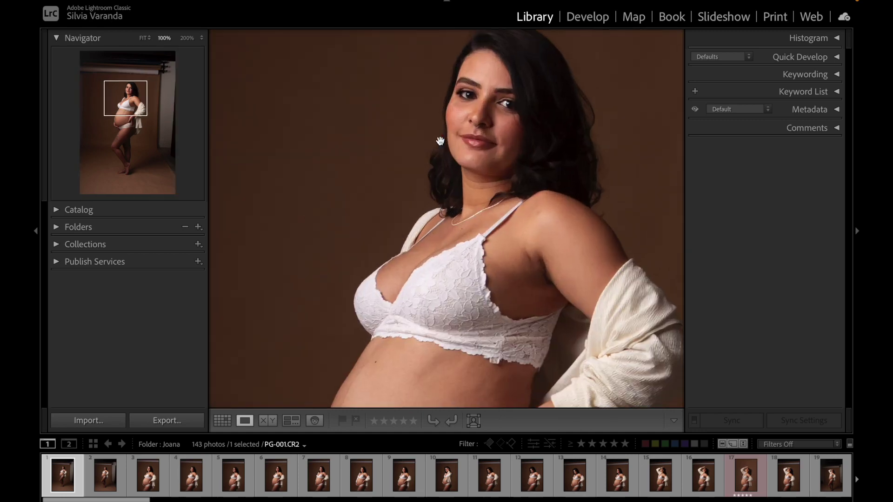
drag(483, 116, 376, 115)
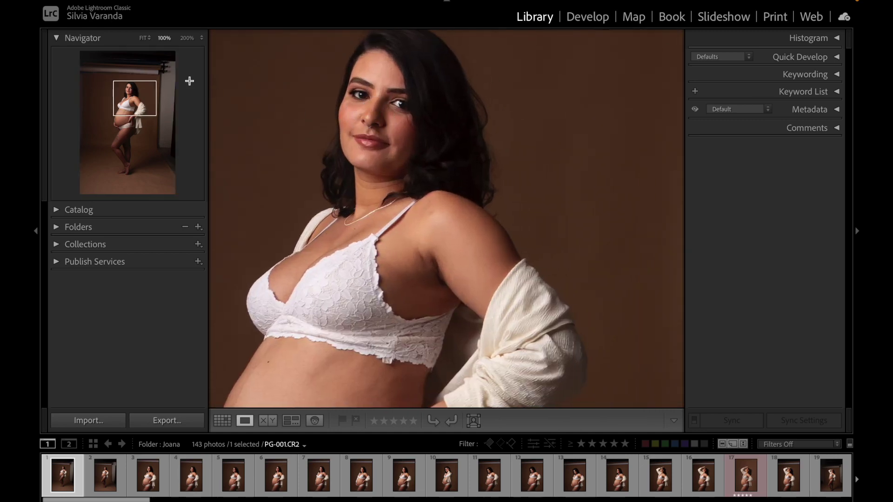
click(201, 38)
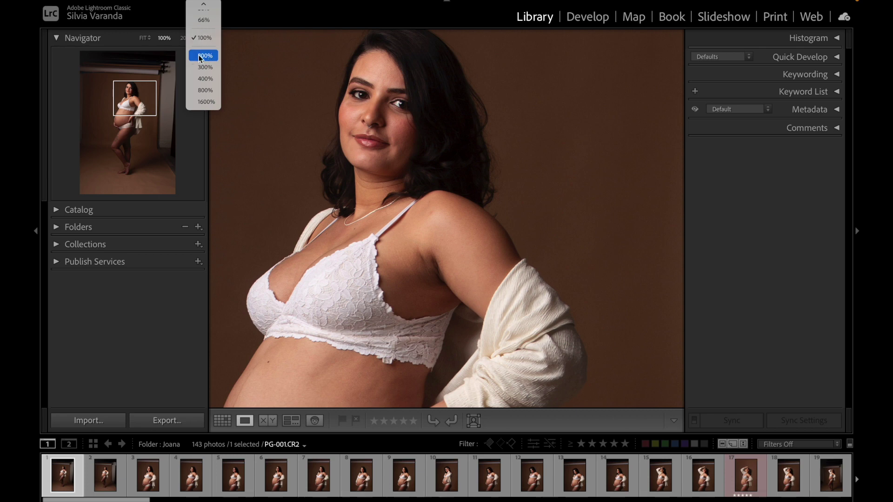
click(358, 88)
drag(358, 88, 402, 147)
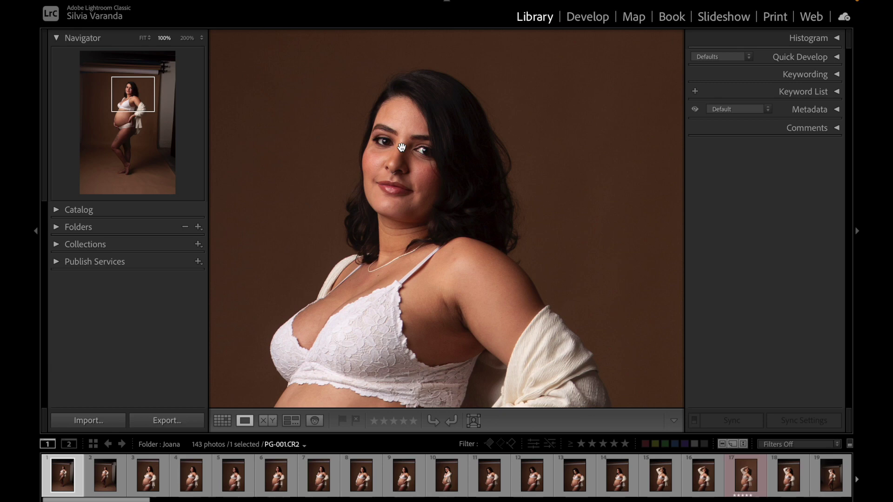
Examine the woman's face at 200% and 400% magnification.
click(202, 37)
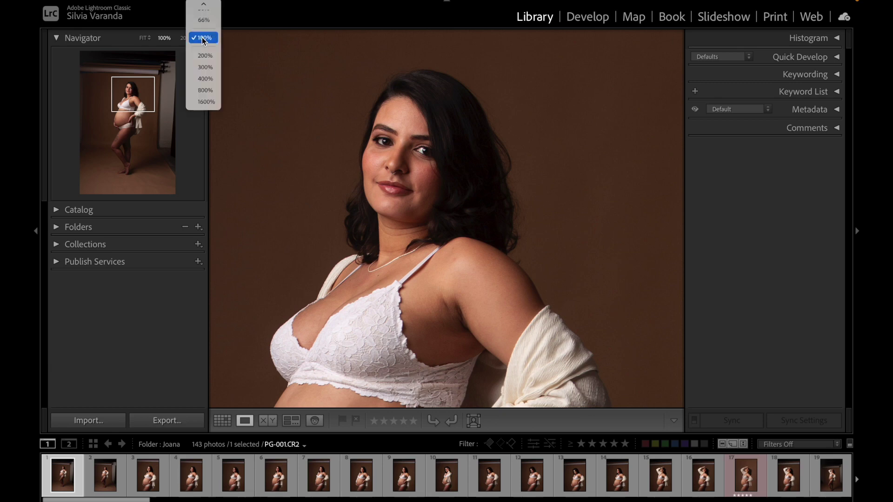
click(205, 56)
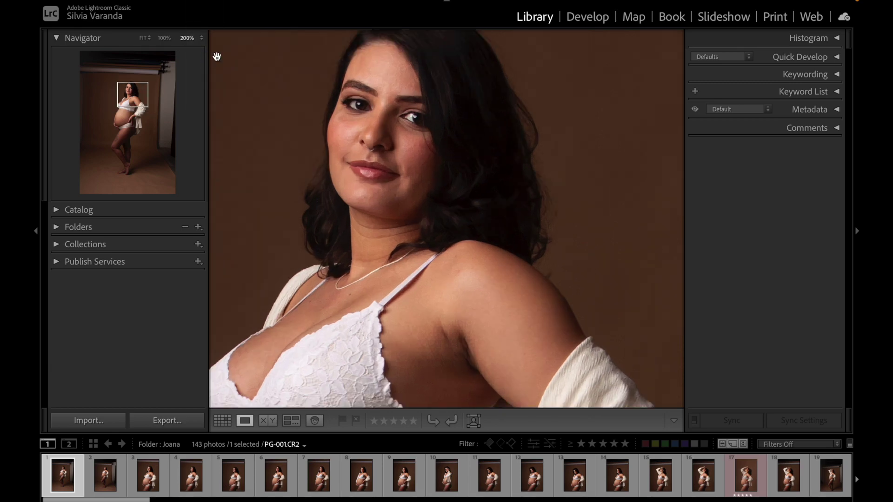
drag(277, 95, 313, 180)
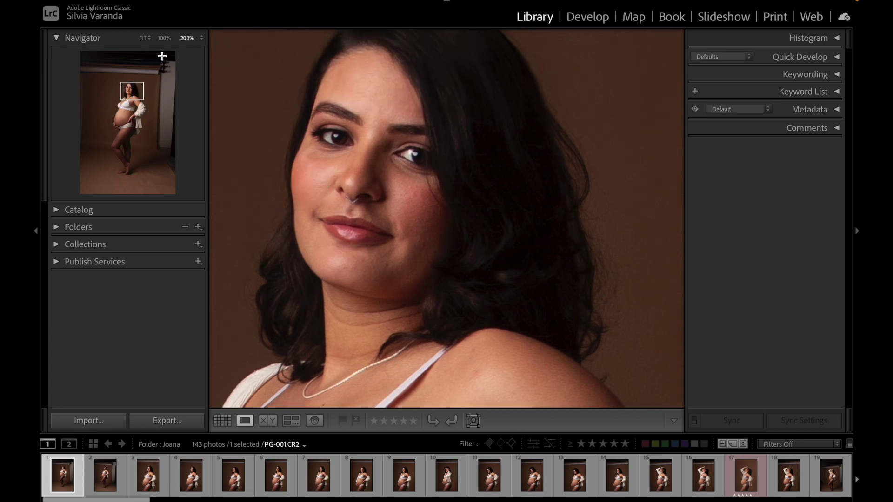
click(202, 37)
click(205, 61)
drag(350, 135, 359, 175)
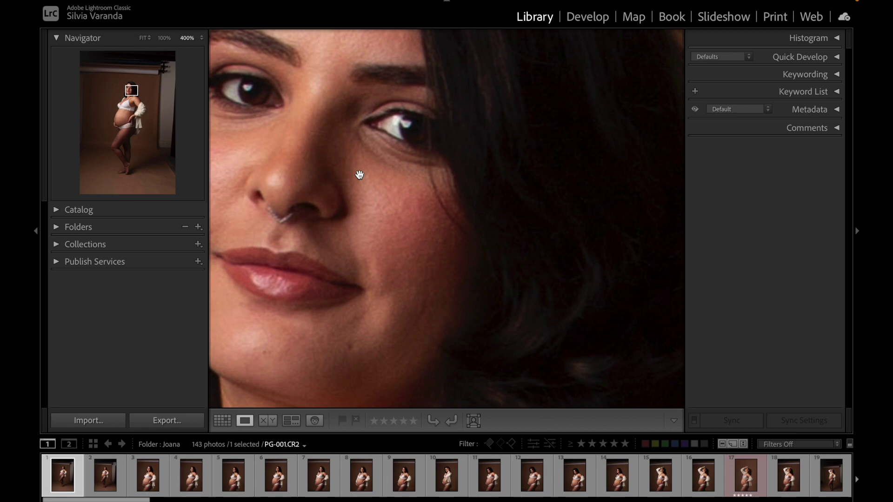
Collapse and reopen the Navigator preview, and set the photo's zoom level to 25%.
click(205, 37)
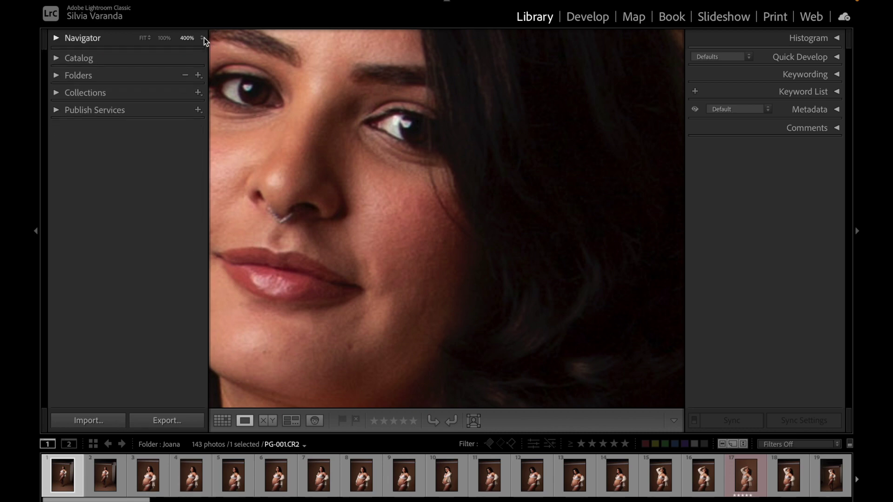
click(202, 37)
click(100, 36)
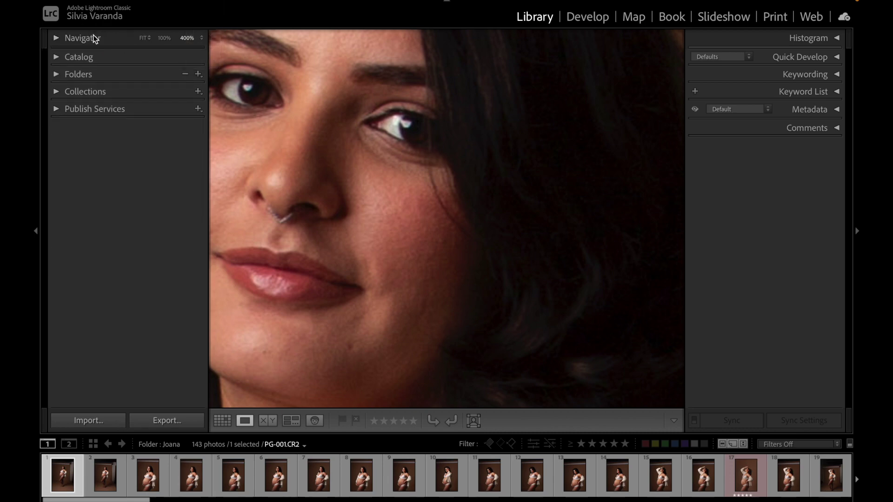
click(95, 39)
click(201, 38)
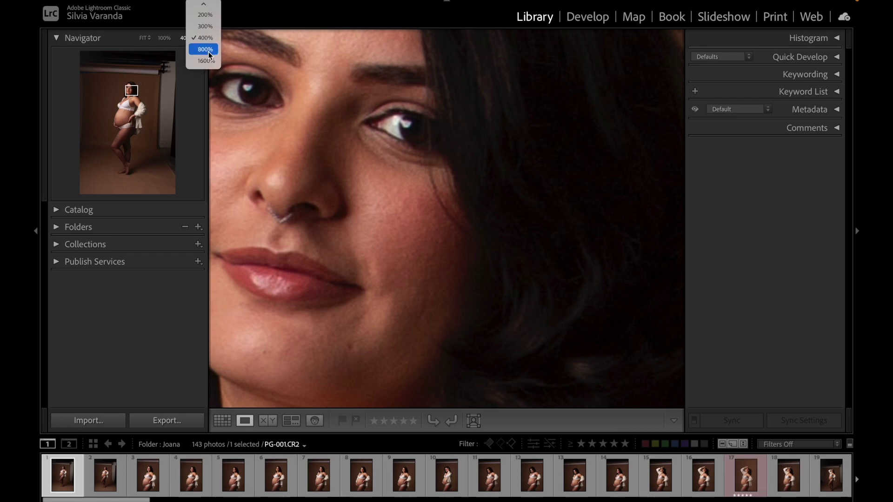
mouse_move(204, 3)
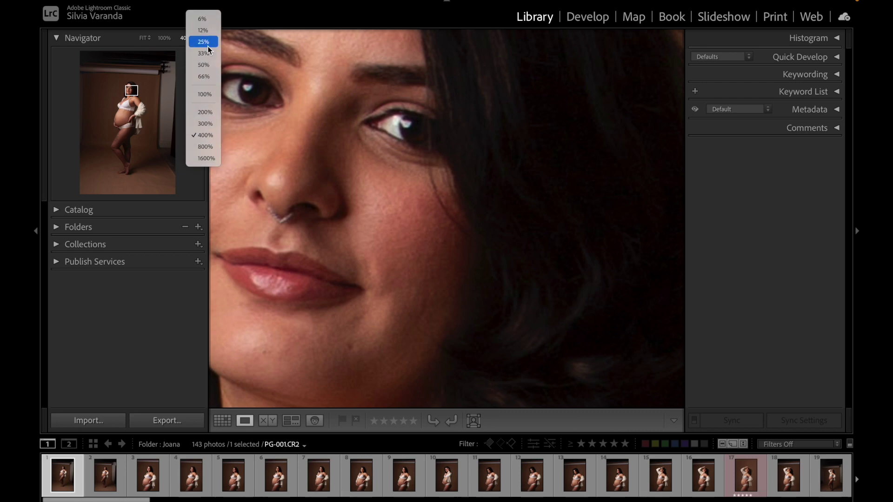
click(207, 44)
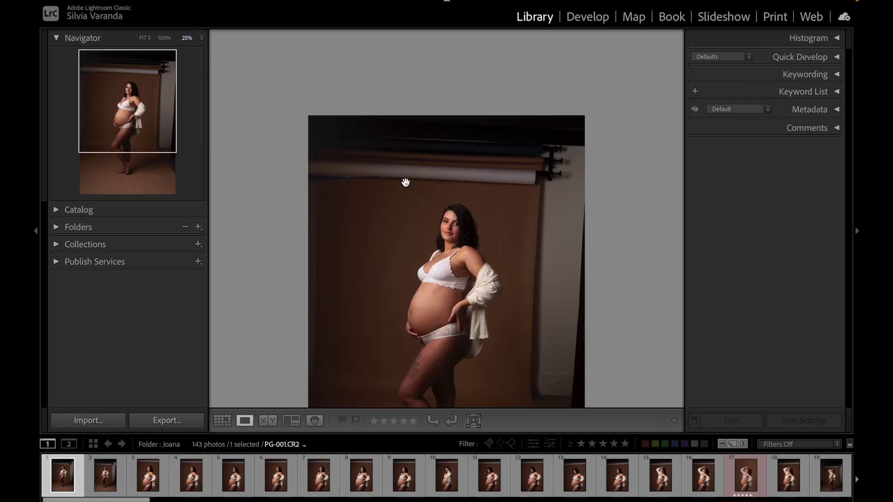
Inspect the portrait at 100% zoom, shifting the visible area over the face and upper body.
click(408, 251)
drag(437, 151, 418, 205)
mouse_move(124, 90)
mouse_down()
mouse_move(112, 146)
mouse_move(144, 76)
mouse_move(129, 95)
mouse_up()
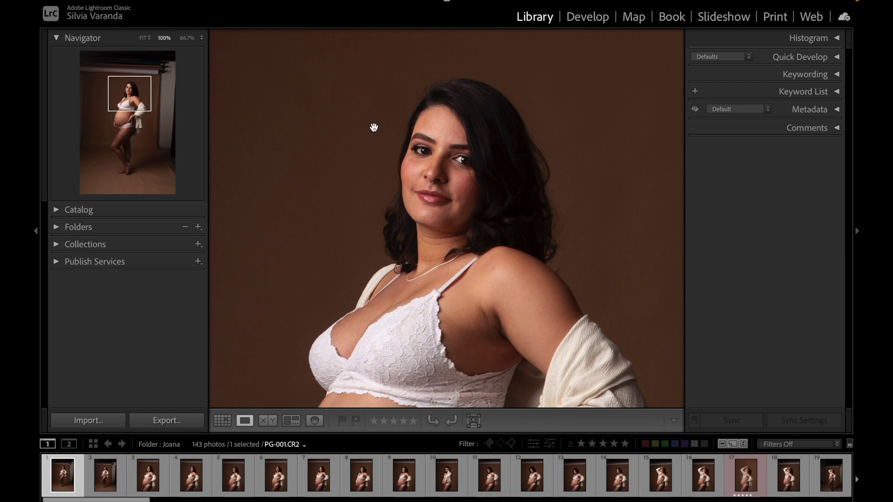
click(406, 131)
click(458, 130)
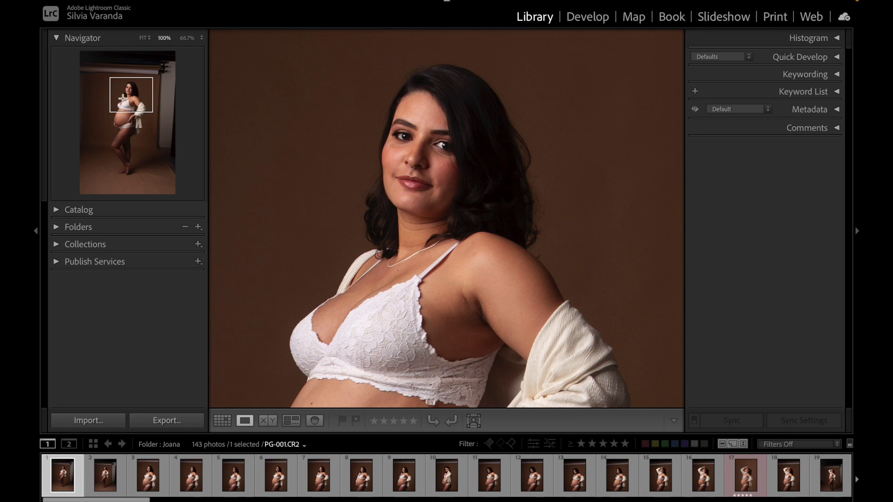
drag(381, 234, 374, 210)
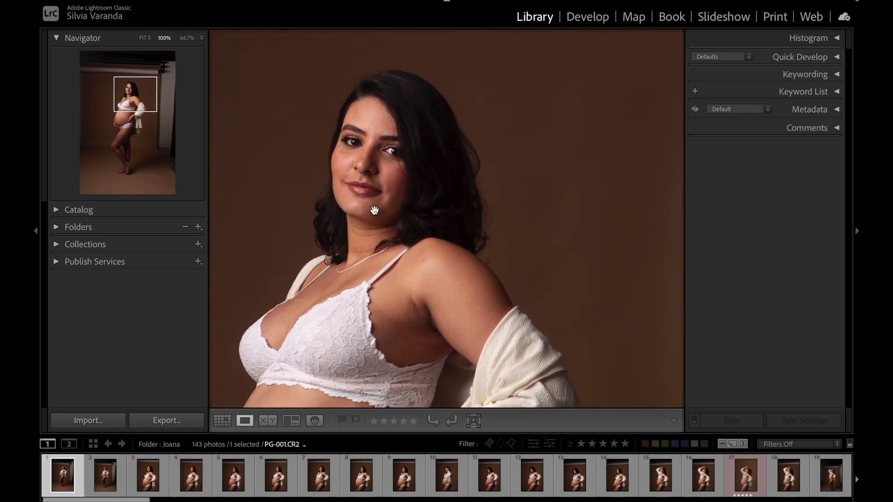
Fit the whole photo in the view and collapse the Navigator preview.
click(375, 211)
click(374, 211)
click(147, 39)
click(87, 42)
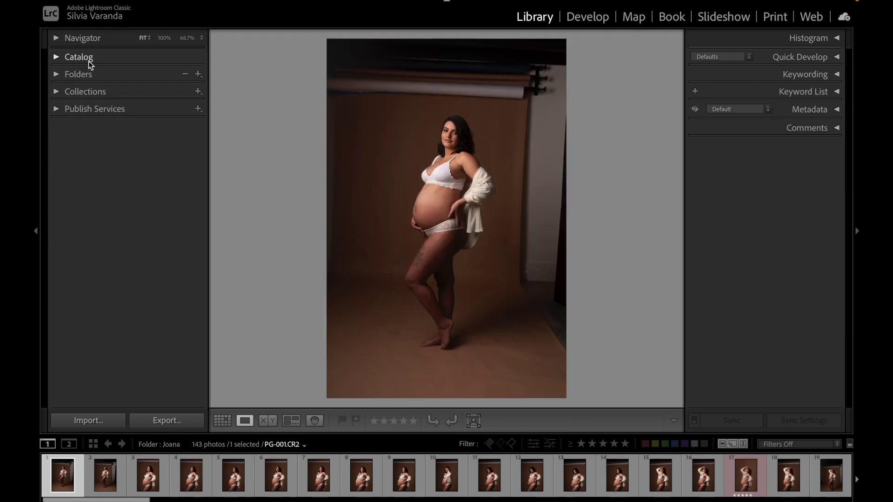
Expand the Catalog, check the Quick Collection, and browse the thumbnails of the Previous Import.
click(88, 59)
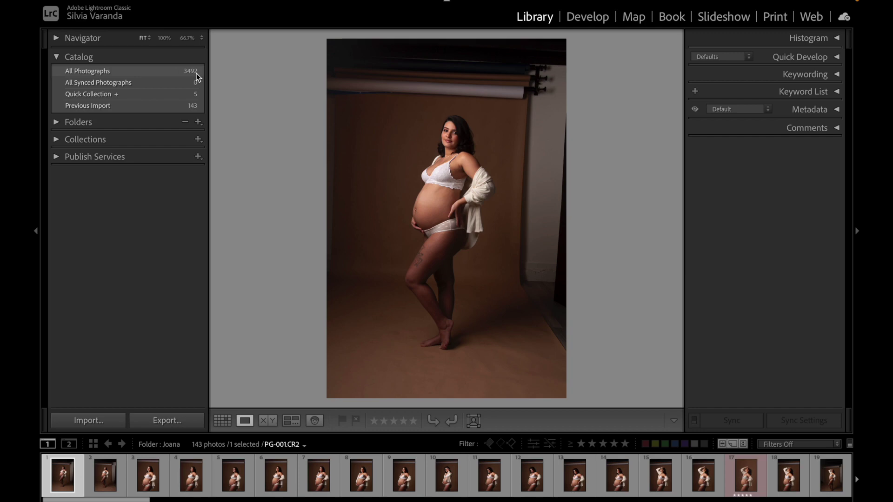
click(147, 94)
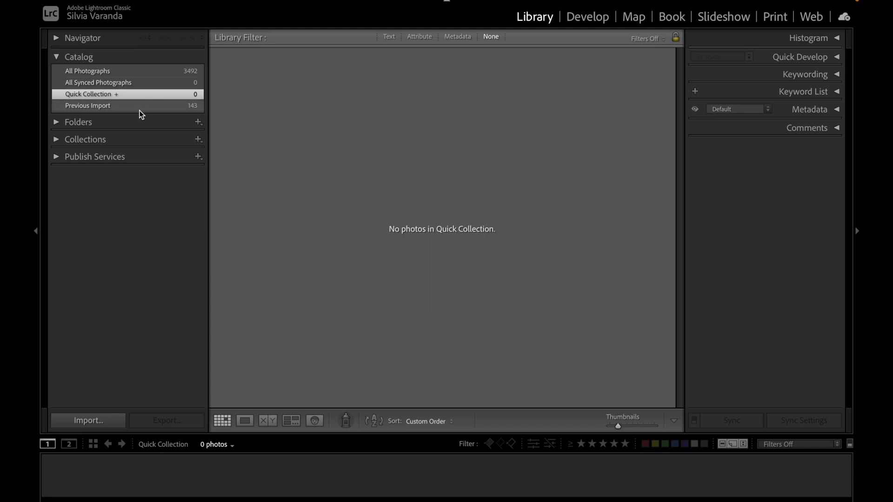
click(138, 110)
scroll(339, 144, down, 3)
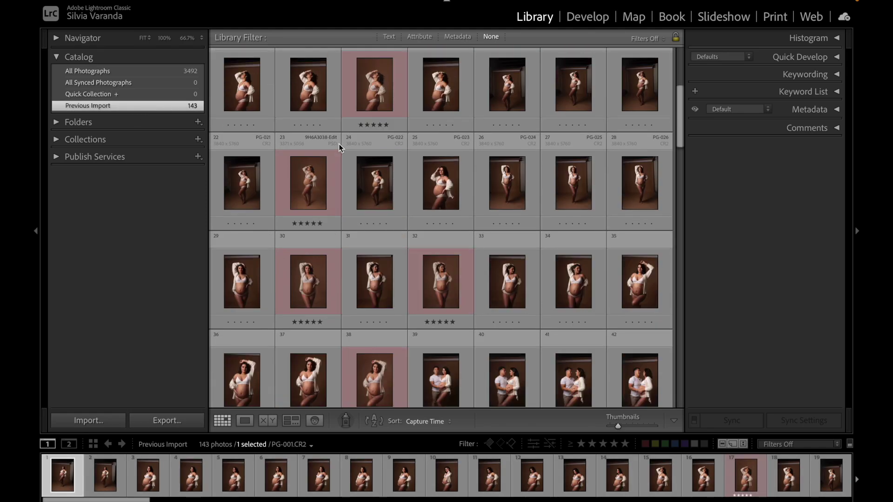
scroll(339, 144, down, 12)
scroll(338, 144, up, 15)
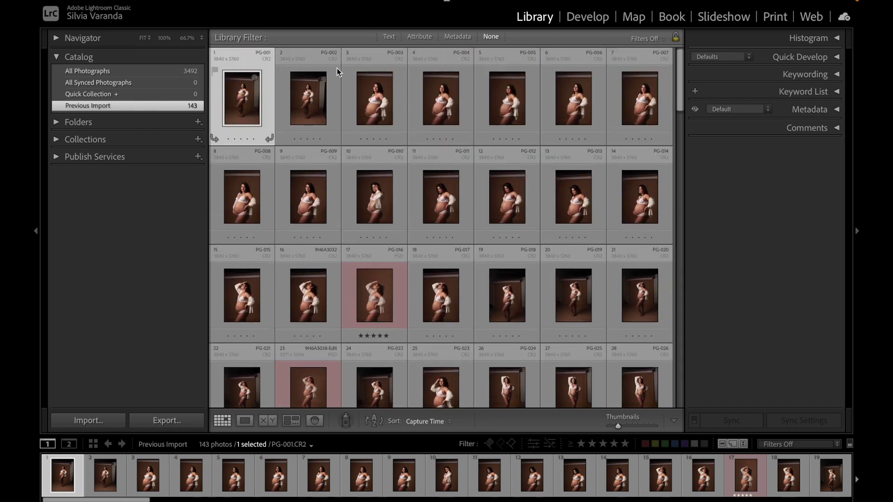
Collapse the Catalog and expand the Folders list with the subfolders of Desktop showing.
click(88, 57)
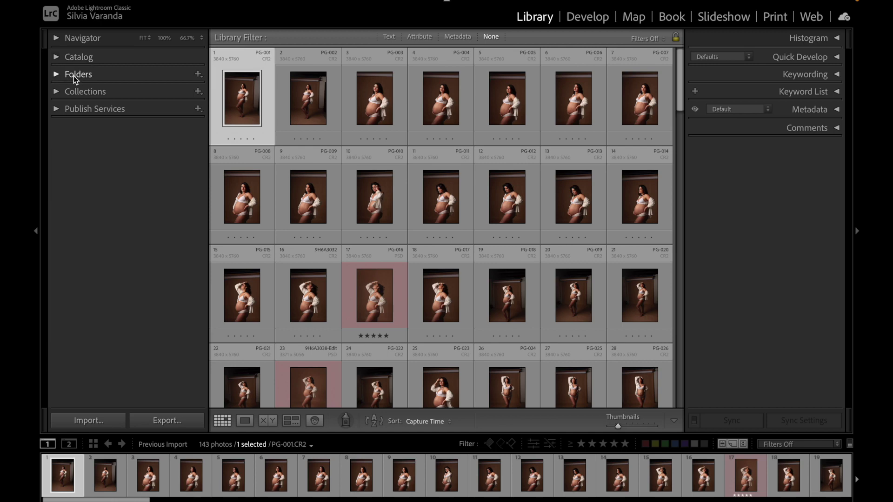
click(58, 75)
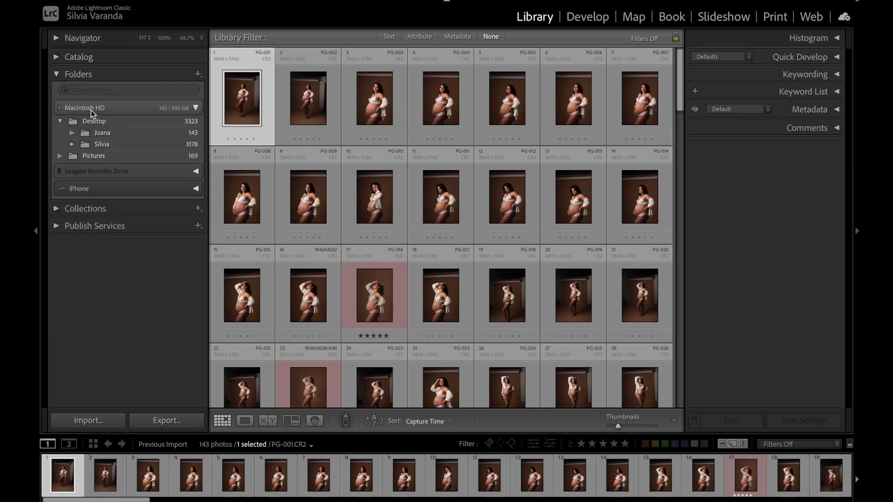
click(60, 121)
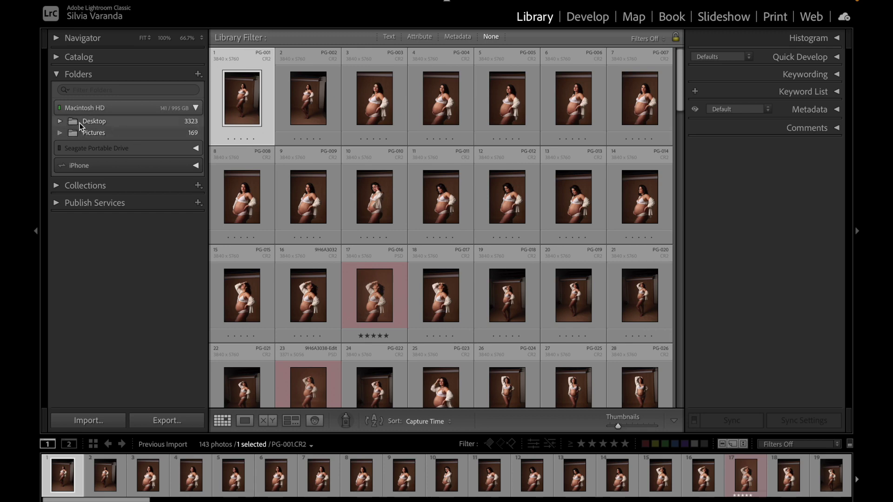
click(61, 121)
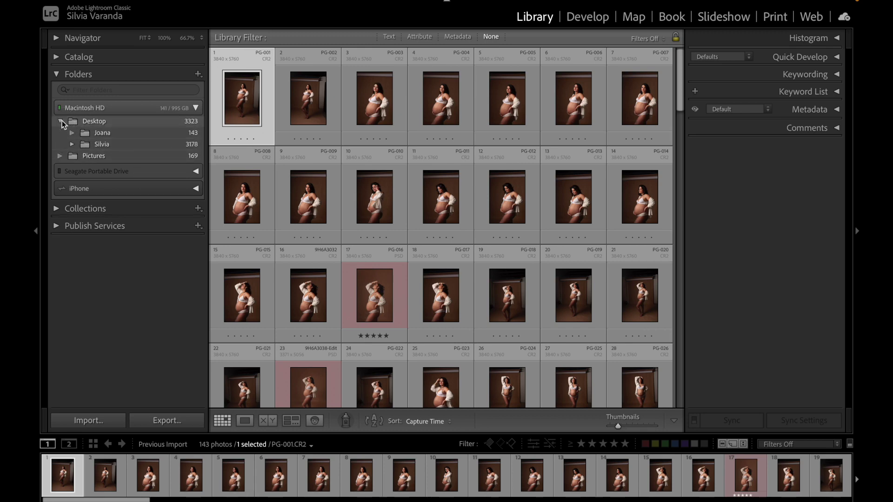
Open the first subfolder under Desktop and browse its thumbnails down to the last rows.
click(103, 133)
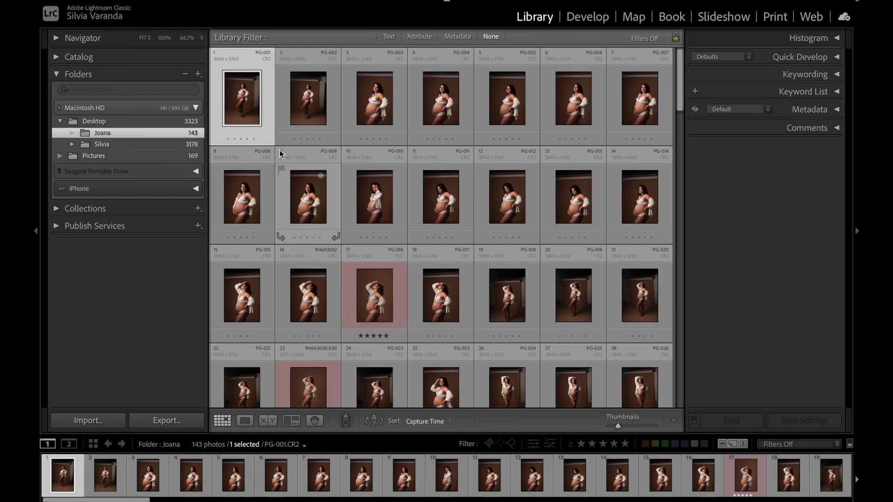
scroll(311, 190, down, 20)
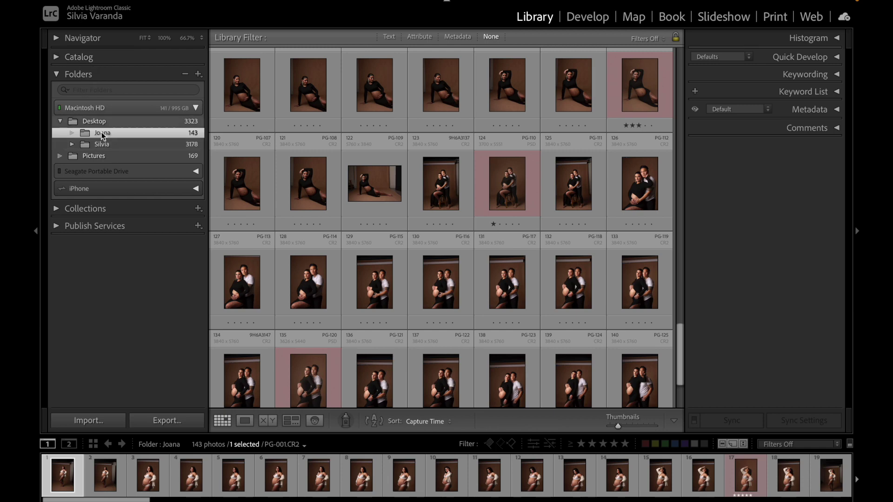
Expand the second Desktop subfolder through SVP Foto and Ensaios to inspect the year folders, and collapse the levels again.
click(72, 145)
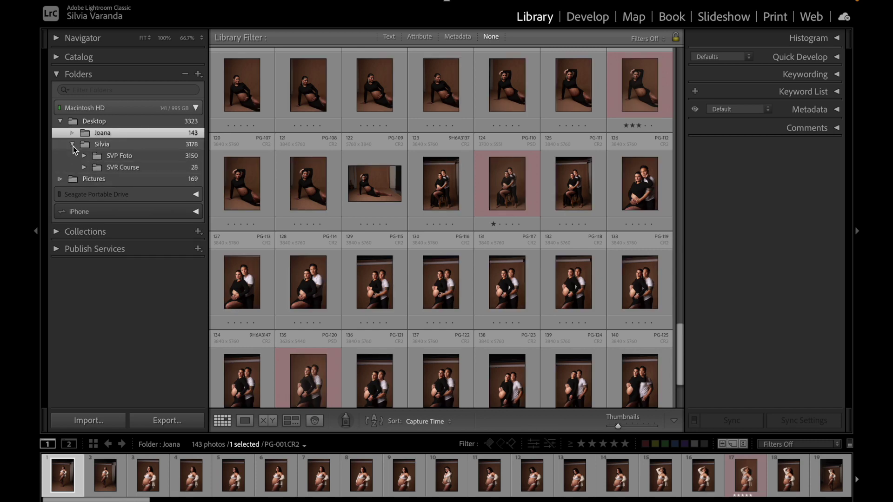
click(73, 145)
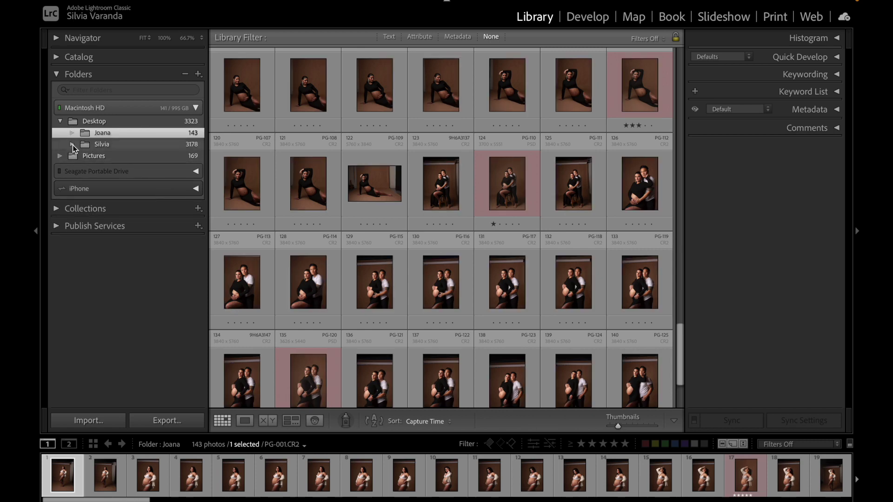
click(72, 145)
click(83, 156)
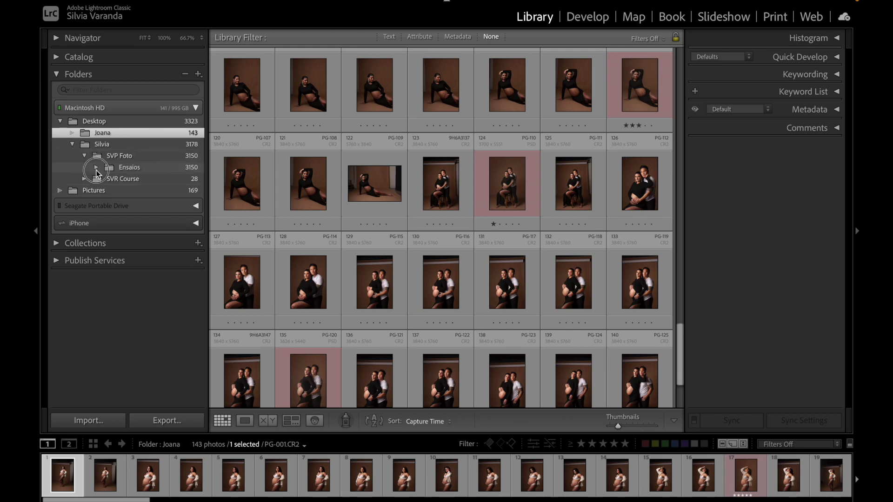
click(96, 167)
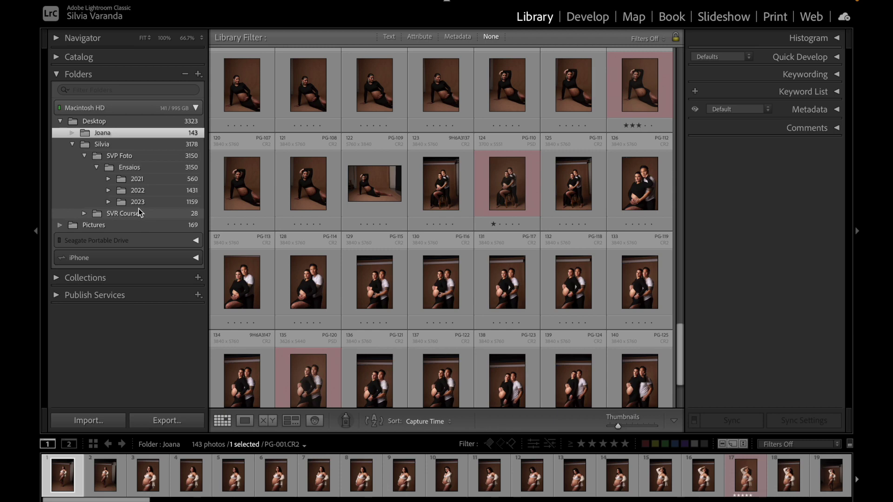
click(96, 167)
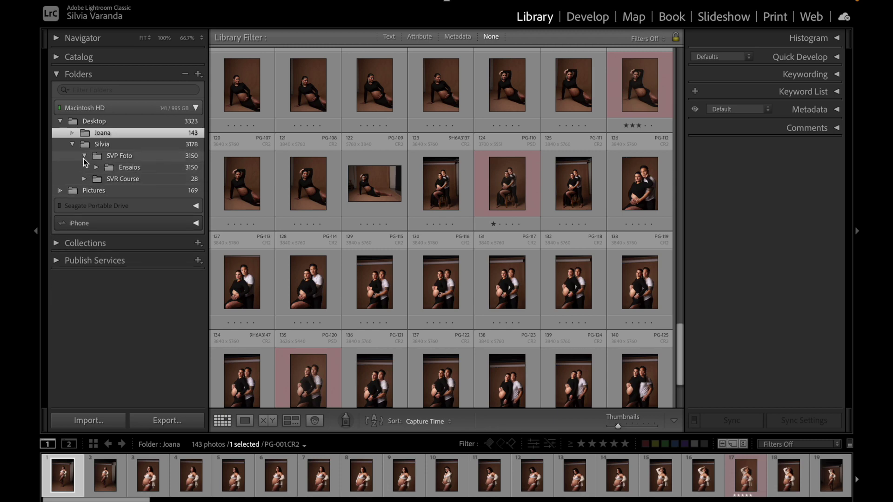
click(84, 156)
click(73, 145)
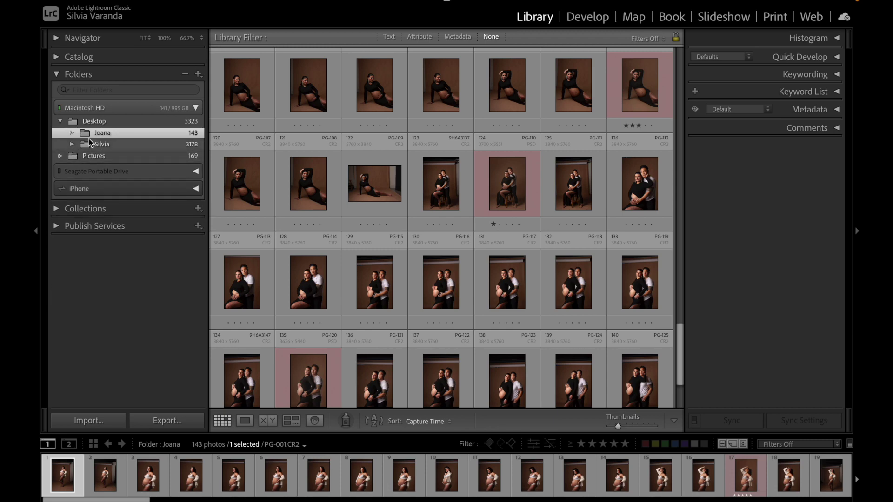
Collapse Folders, expand Collections, and check the self-portrait collection set and the Smart Collections.
click(116, 72)
click(102, 92)
click(76, 122)
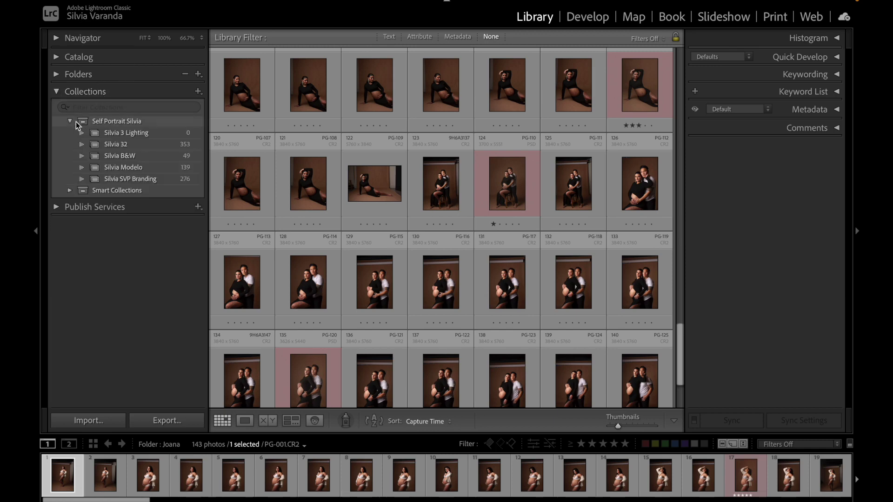
click(70, 121)
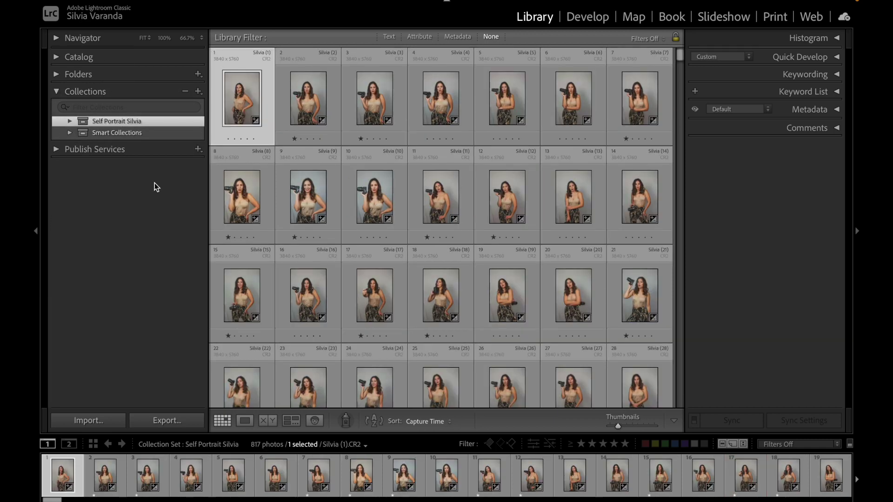
click(70, 133)
click(70, 133)
Return to the first Desktop subfolder, and check the drives under Folders with Collections collapsed.
click(57, 74)
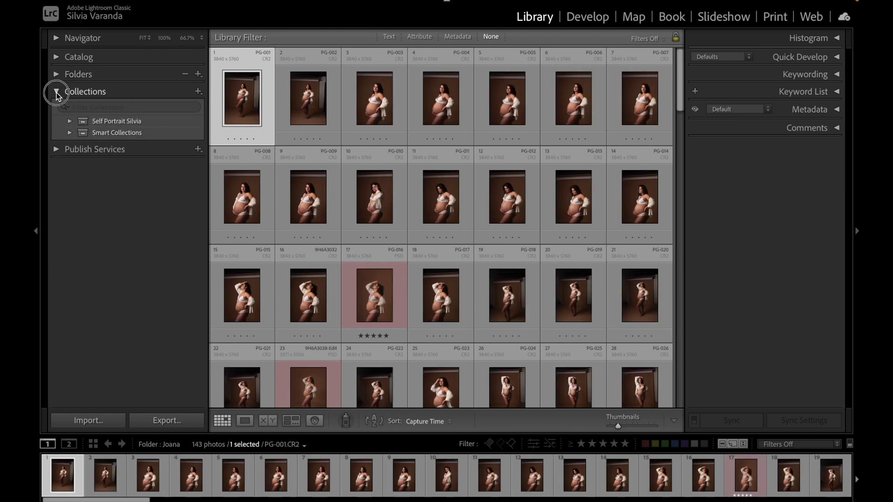
click(57, 93)
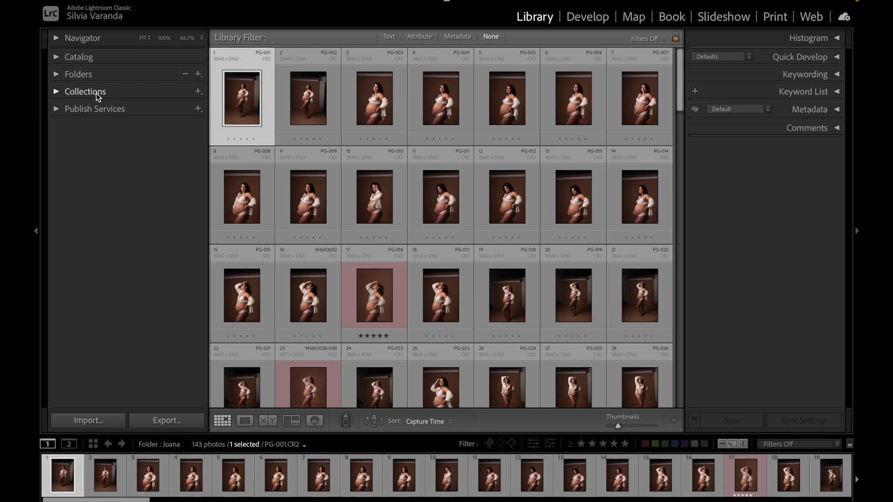
click(68, 75)
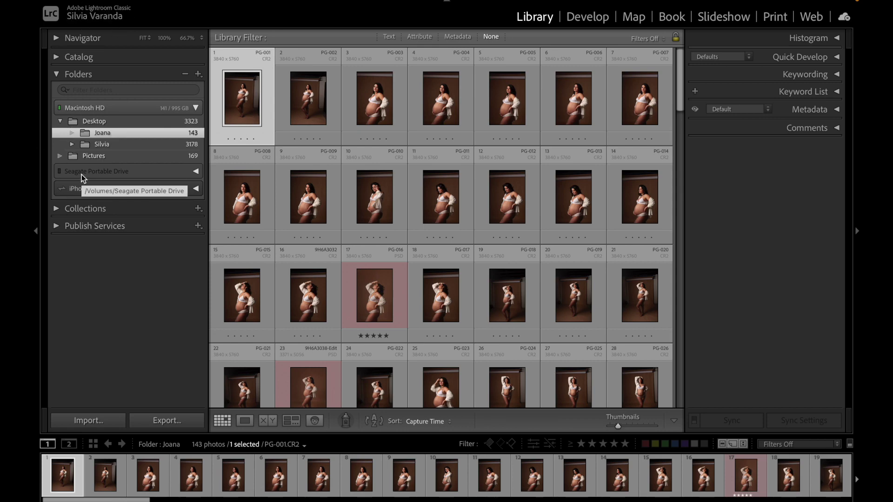
click(68, 74)
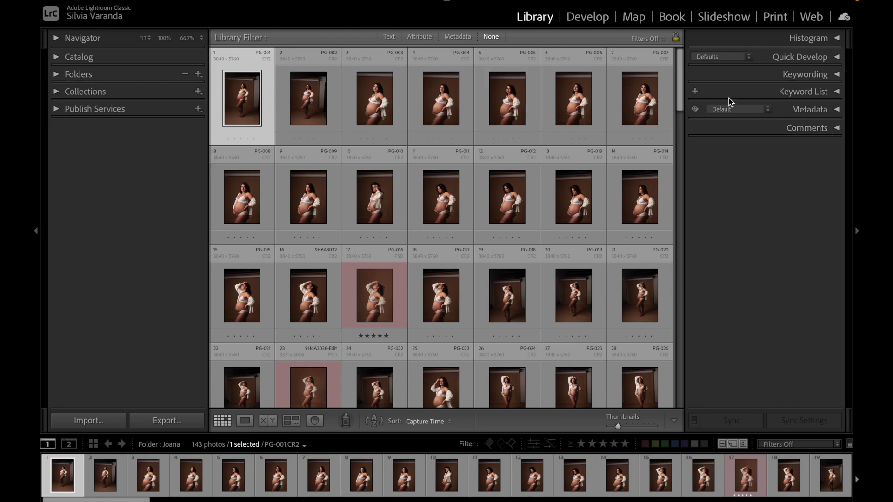
Expand the Histogram to examine its tonal graph and open photo PG-001 in Loupe view.
click(835, 40)
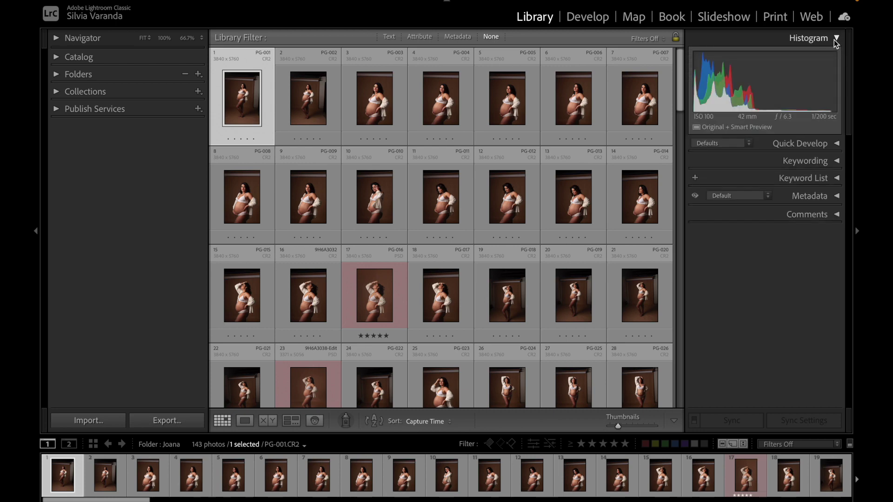
click(835, 40)
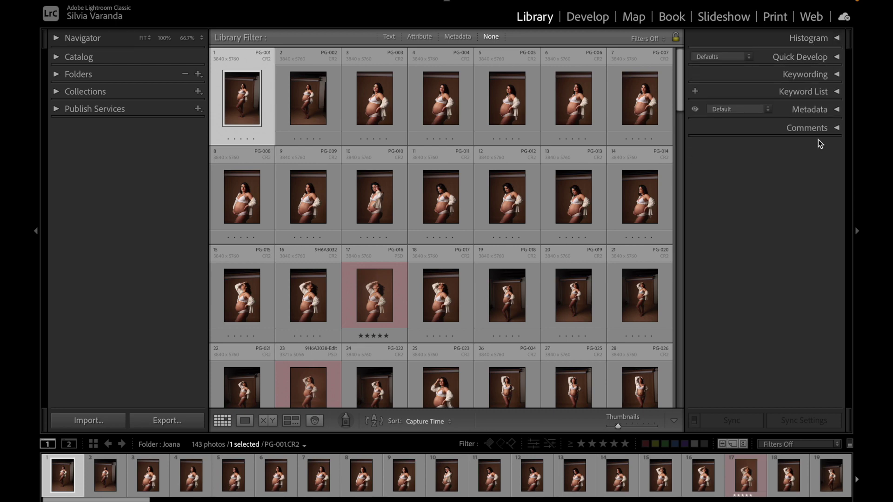
click(833, 40)
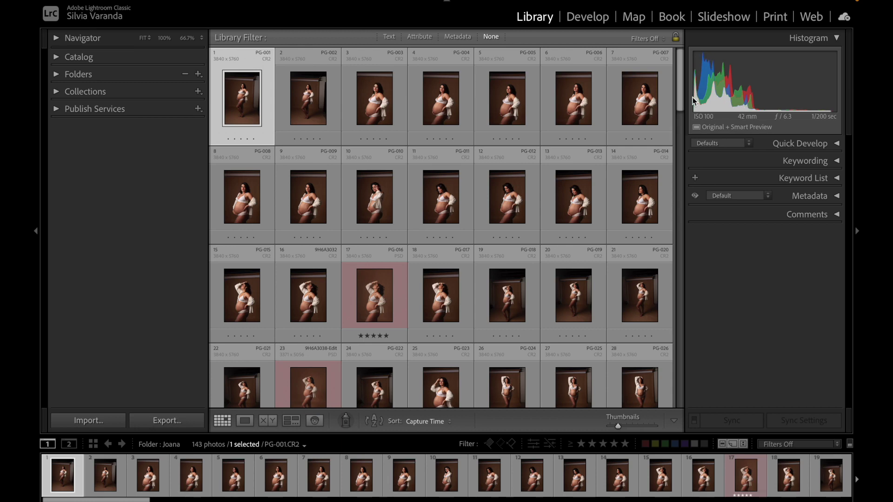
double_click(242, 104)
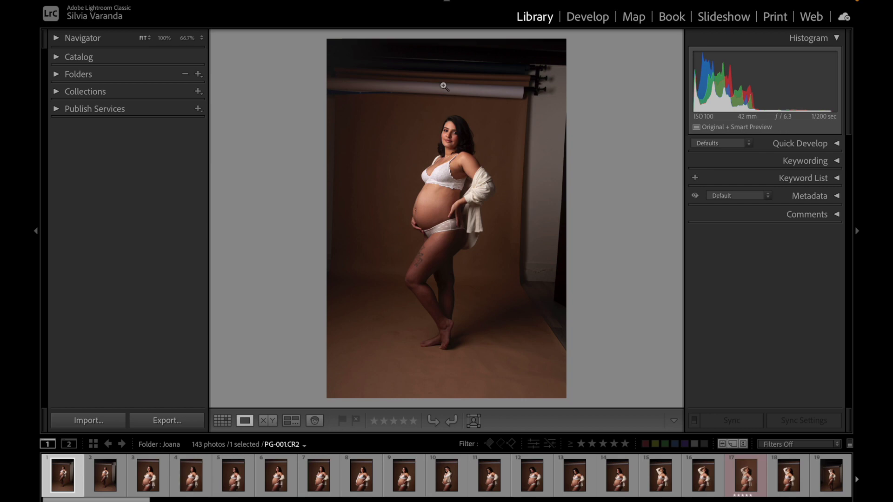
Try the Proof Gallery preset from the SV Studio group on PG-001 in Quick Develop, and undo it.
click(808, 38)
click(800, 57)
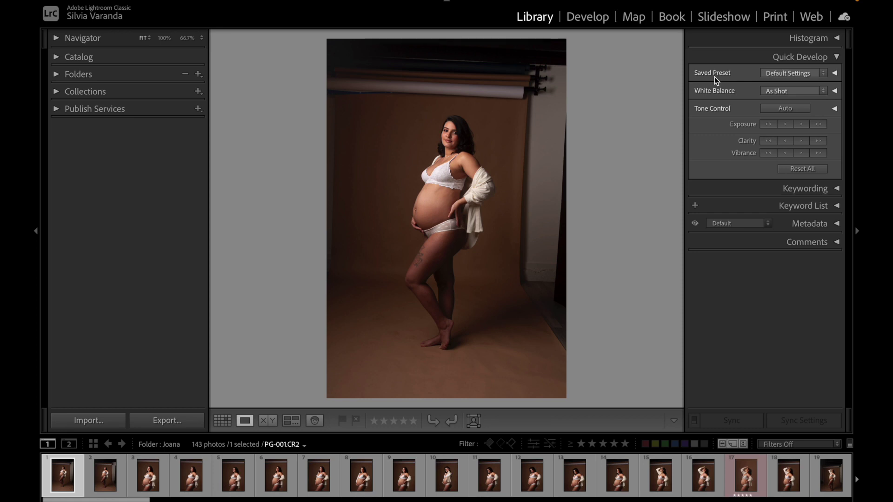
click(777, 74)
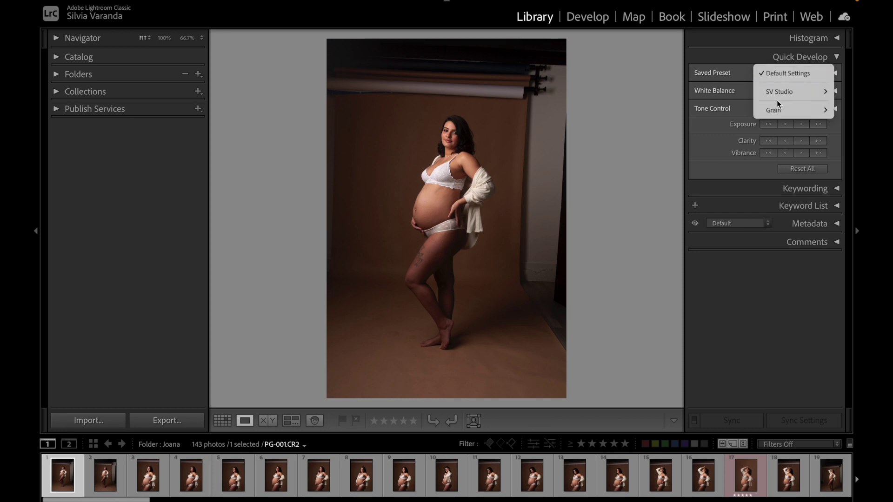
mouse_move(776, 95)
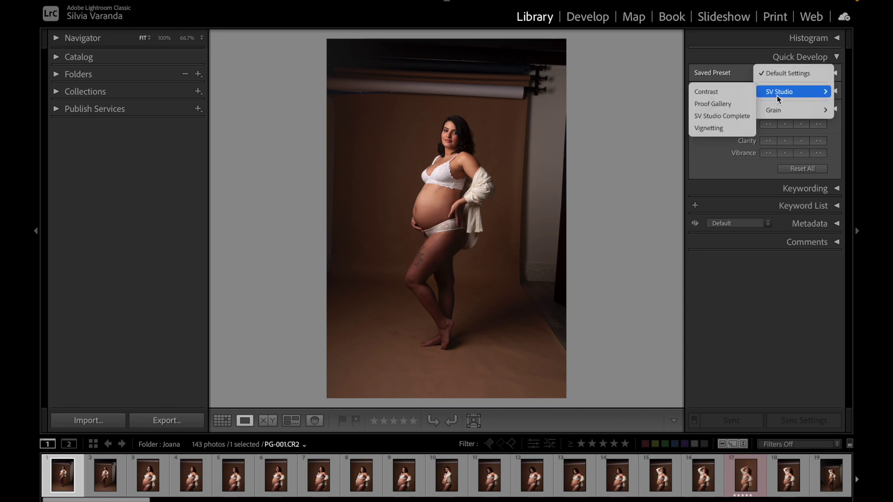
click(717, 105)
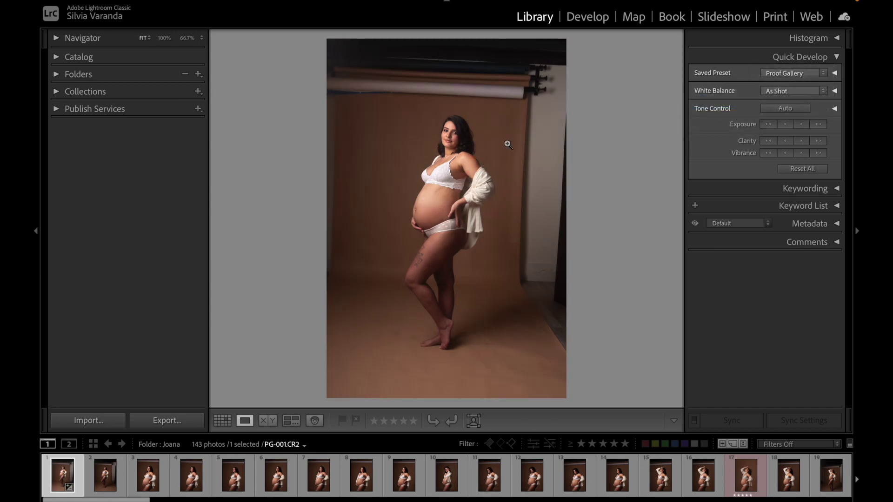
key(ctrl+z)
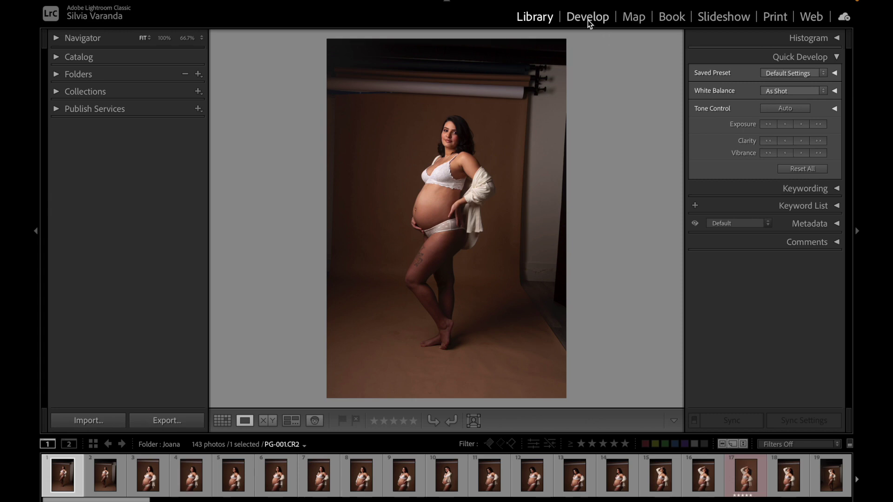
key(ctrl+1)
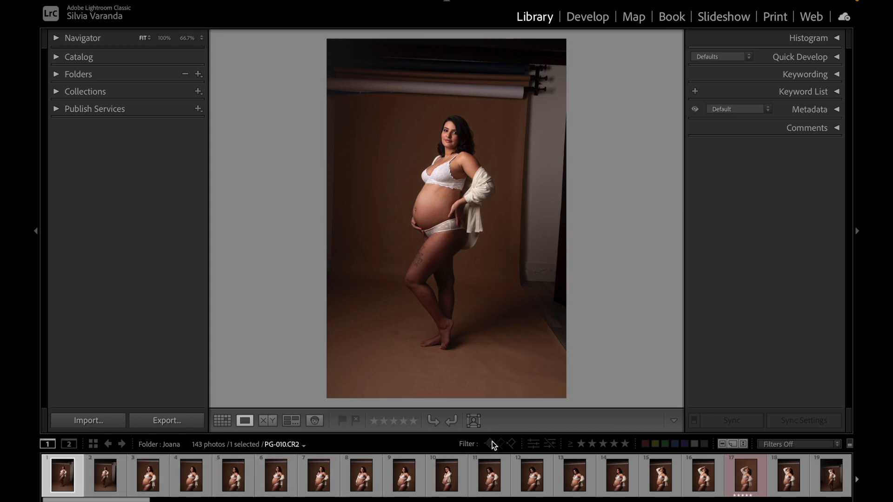
Step four photos forward from PG-001 in the filmstrip and back again.
key(Right)
key(Right)
key(Right)
key(Right)
key(Left)
key(Left)
key(Left)
key(Left)
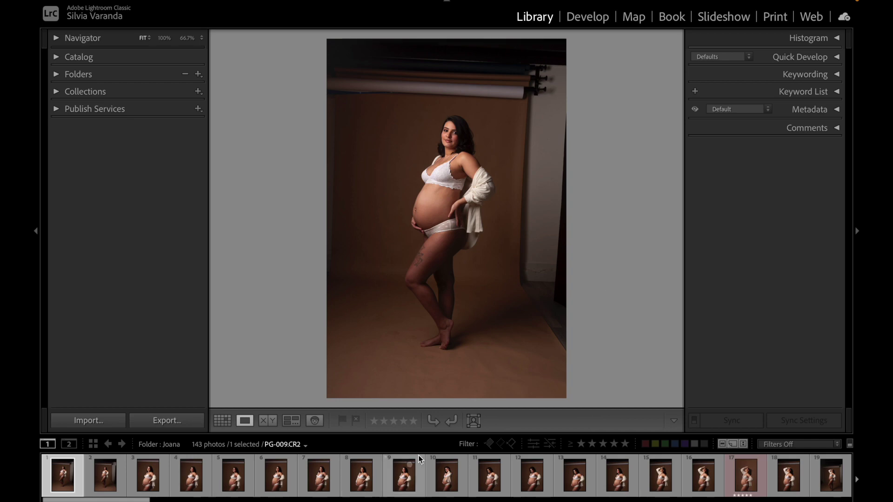
Switch to Grid view and browse the folder's thumbnails down and back to the first row.
click(221, 421)
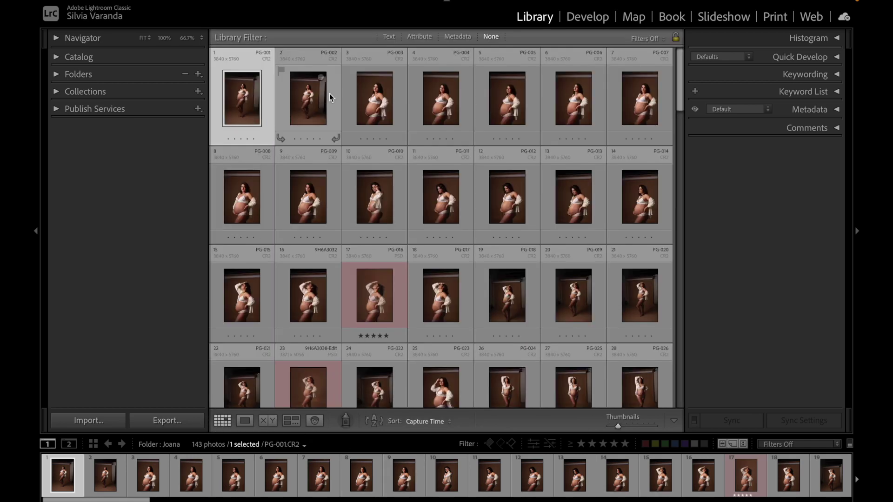
scroll(447, 247, down, 6)
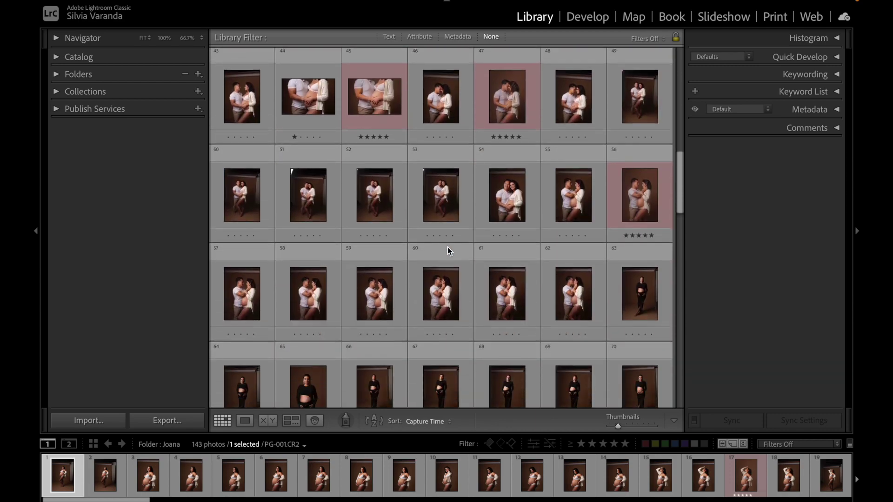
scroll(448, 248, down, 6)
scroll(447, 247, down, 4)
scroll(448, 263, up, 20)
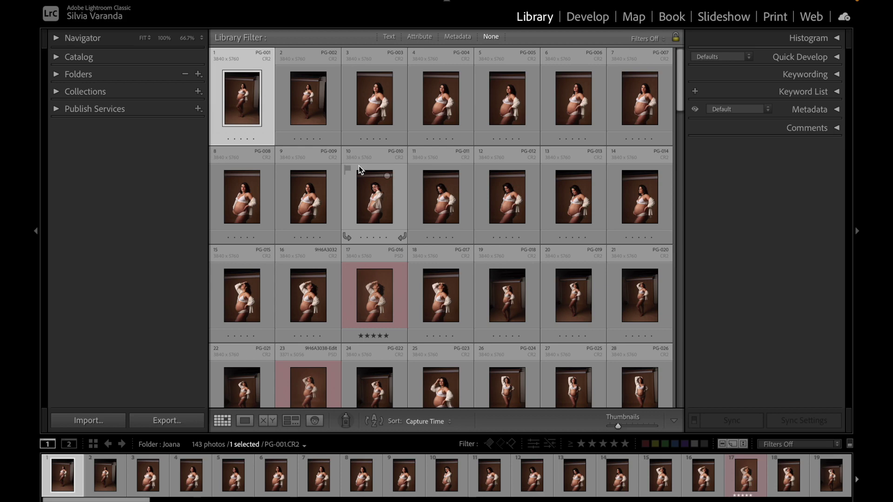
Open PG-001 in Loupe view, return to Grid view, and show the photo in Loupe view again.
double_click(248, 106)
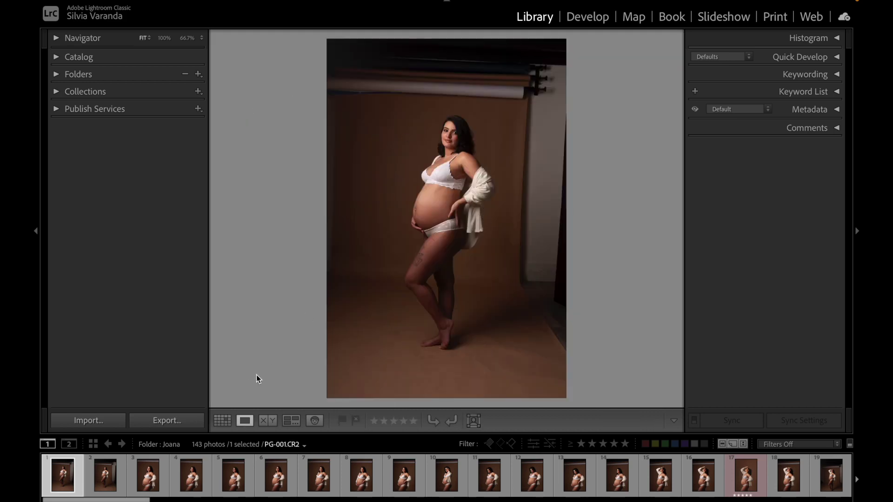
click(222, 421)
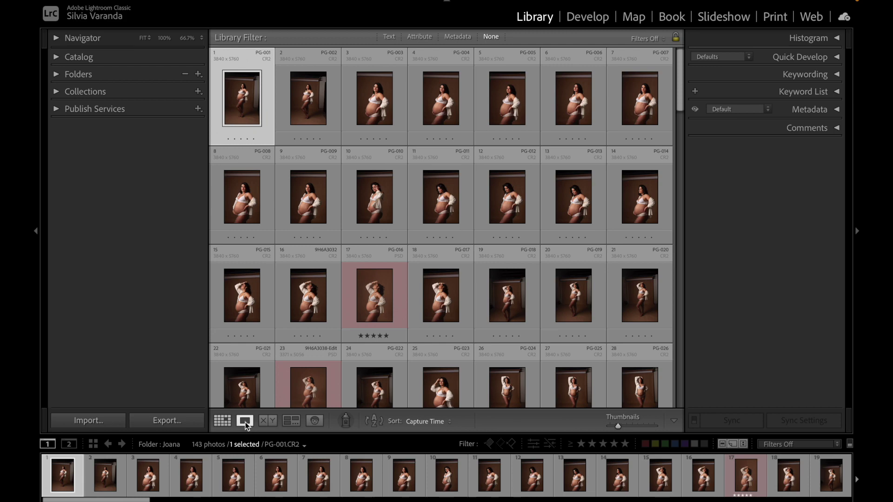
click(245, 421)
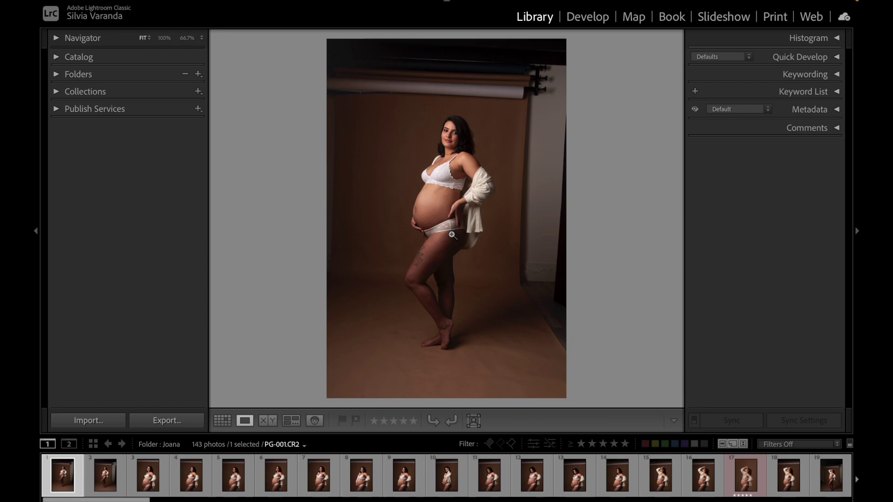
Switch to Compare view and show PG-003, PG-005 and PG-006 in turn as the Select photo beside the candidate.
click(269, 421)
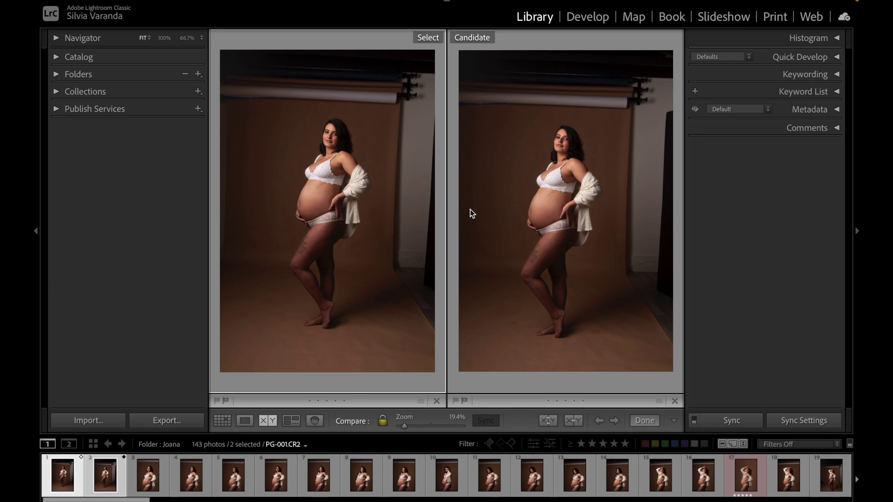
click(132, 479)
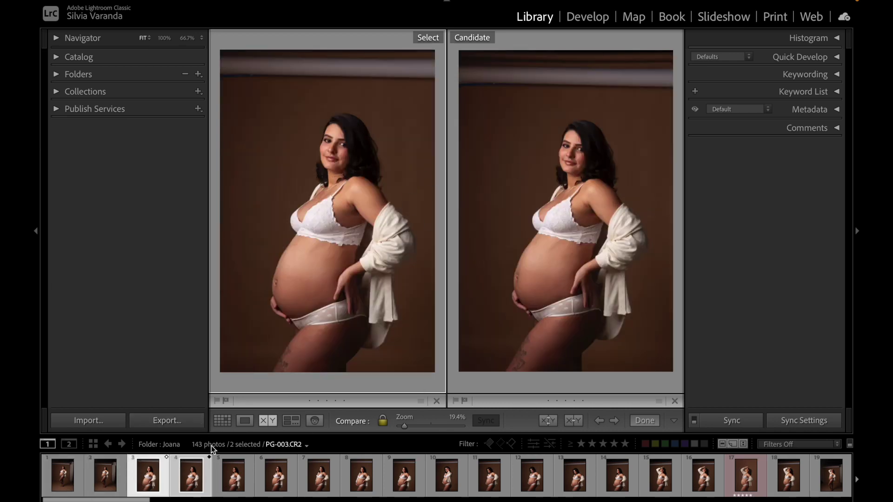
click(233, 475)
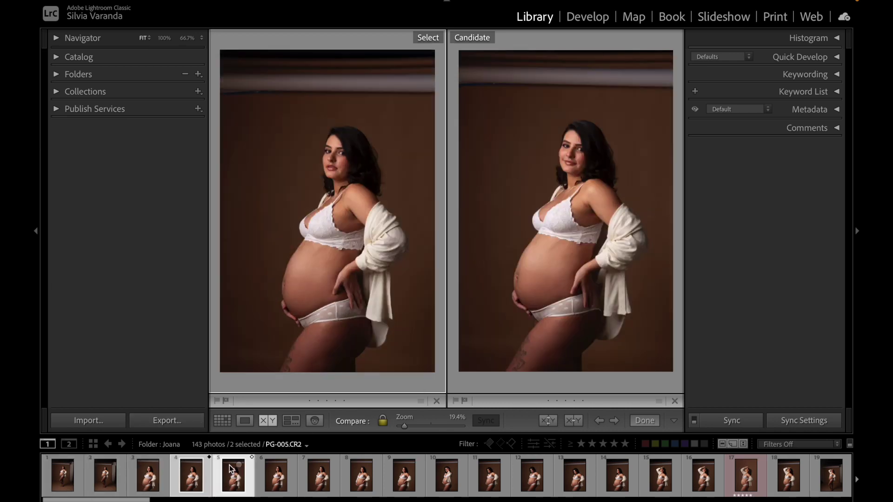
click(276, 479)
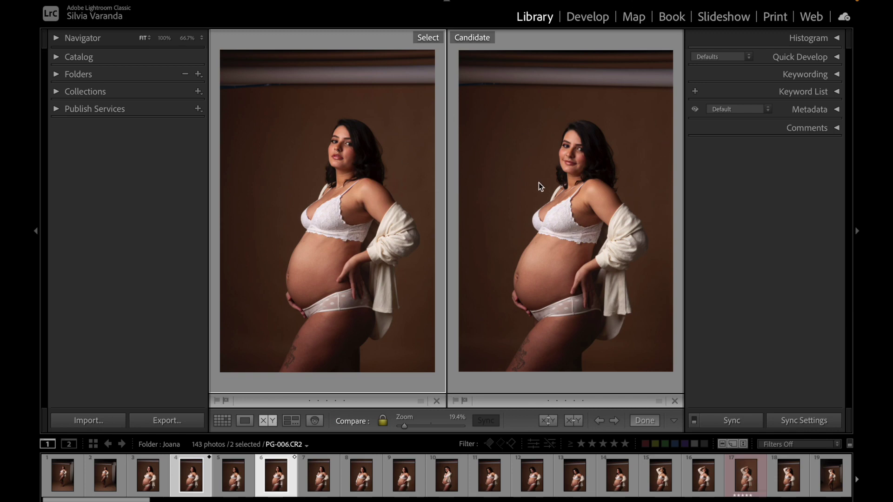
Show PG-005 in Loupe view and try the rejected and picked flags on it, leaving the photo unflagged.
double_click(299, 350)
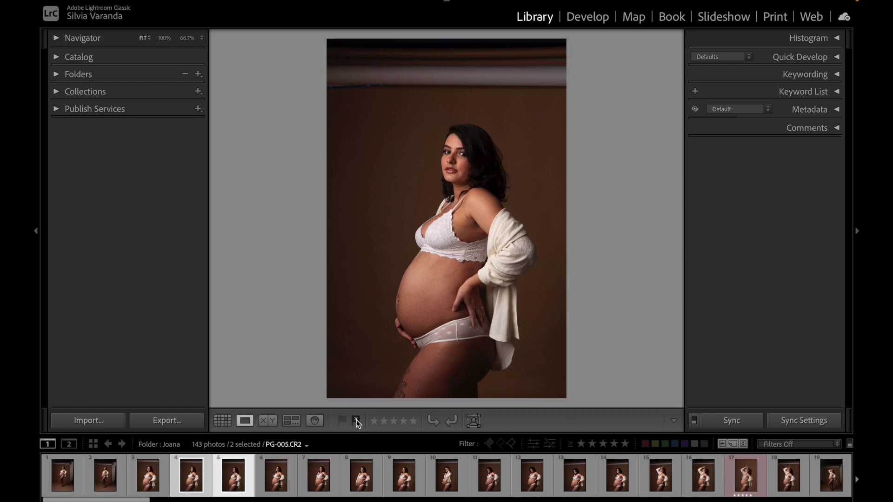
click(356, 420)
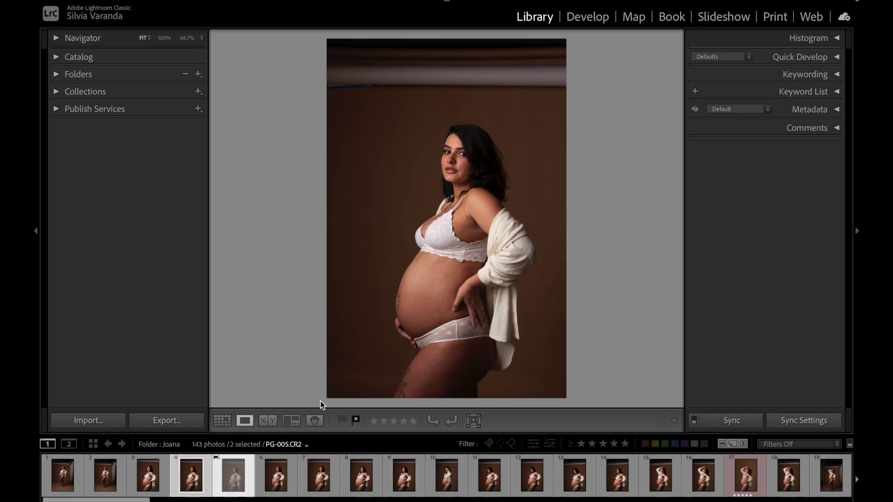
key(u)
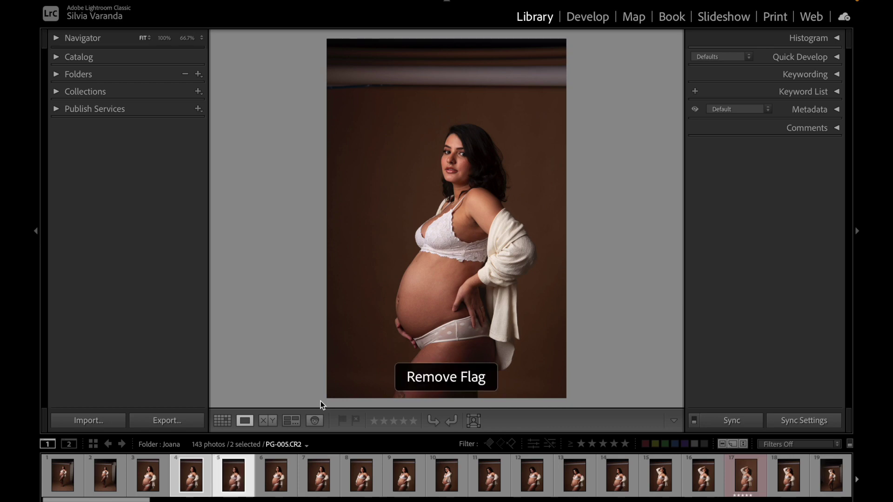
click(341, 421)
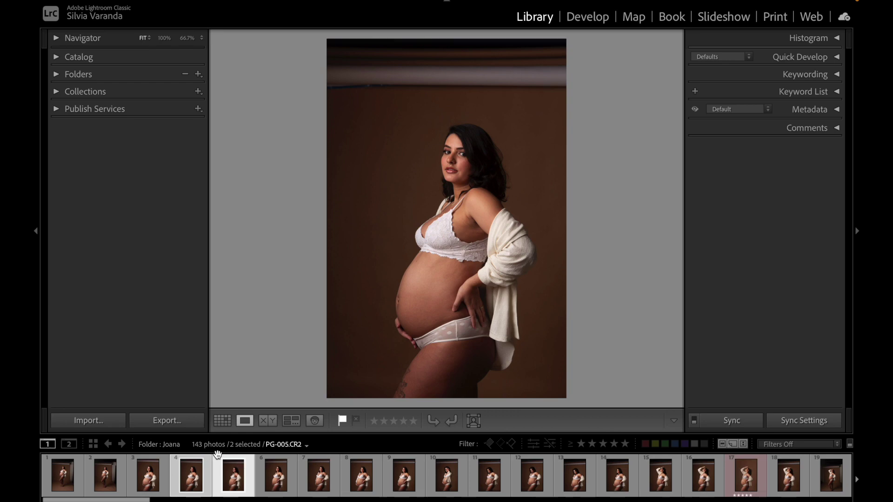
click(343, 420)
click(357, 420)
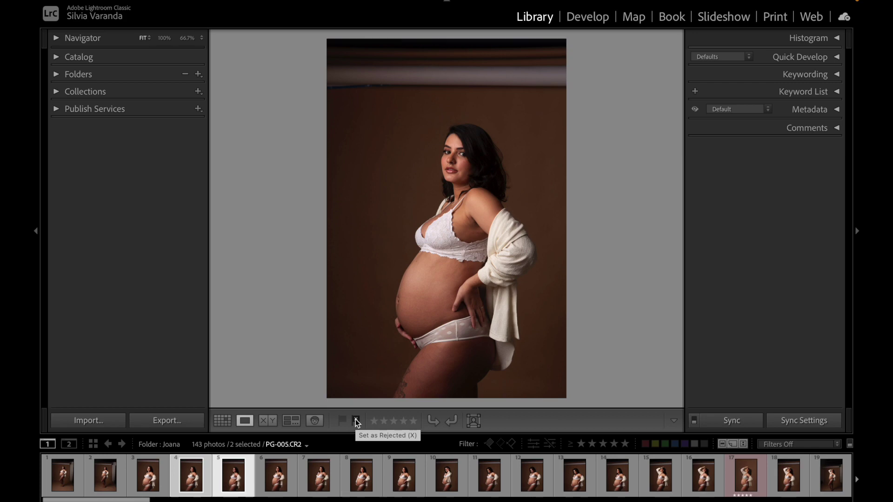
click(355, 420)
click(356, 420)
Try four-, five- and three-star ratings on PG-005 and clear the rating.
click(403, 423)
click(413, 422)
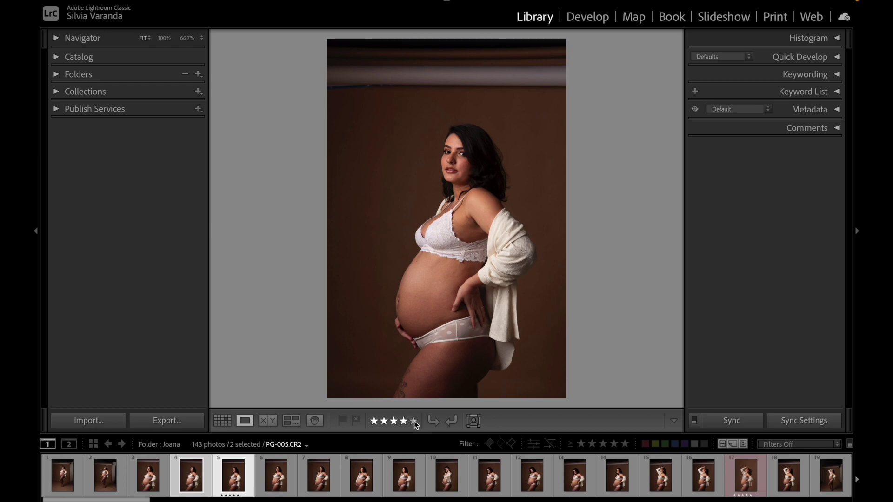
click(414, 423)
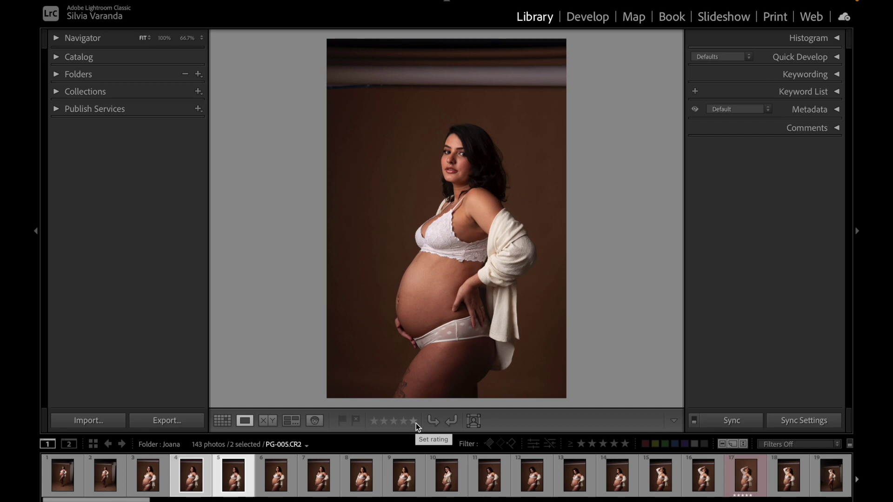
click(415, 421)
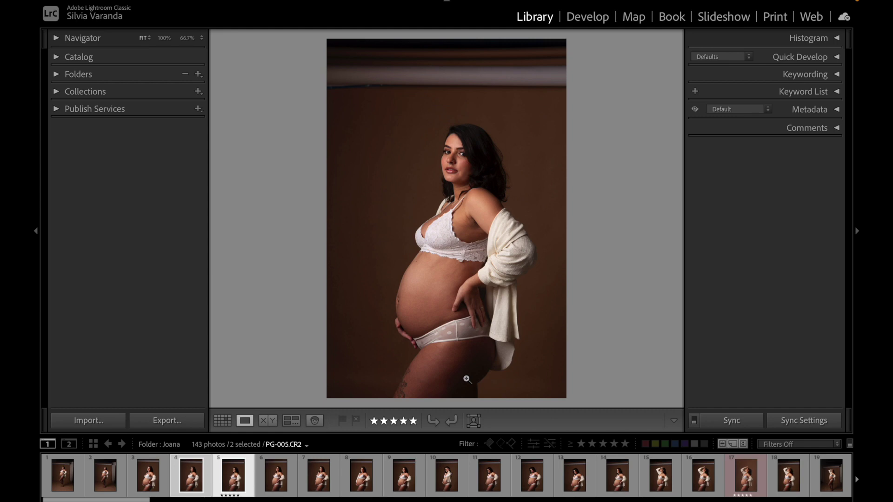
key(3)
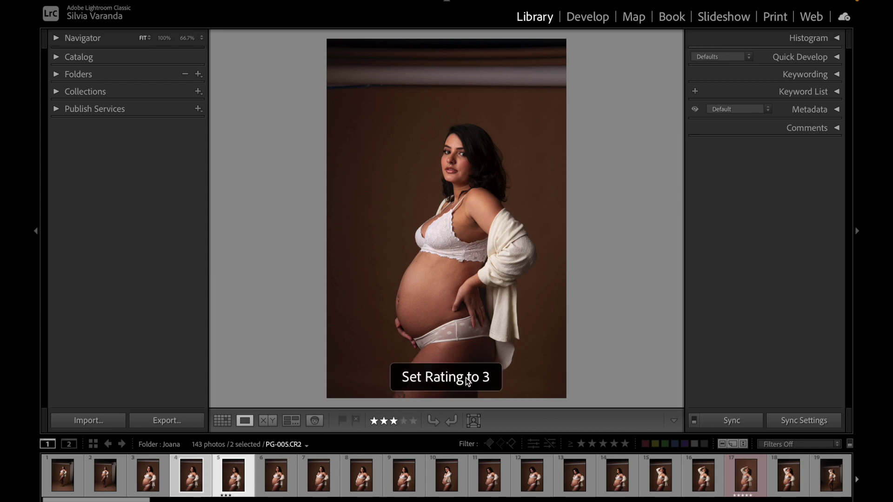
click(393, 421)
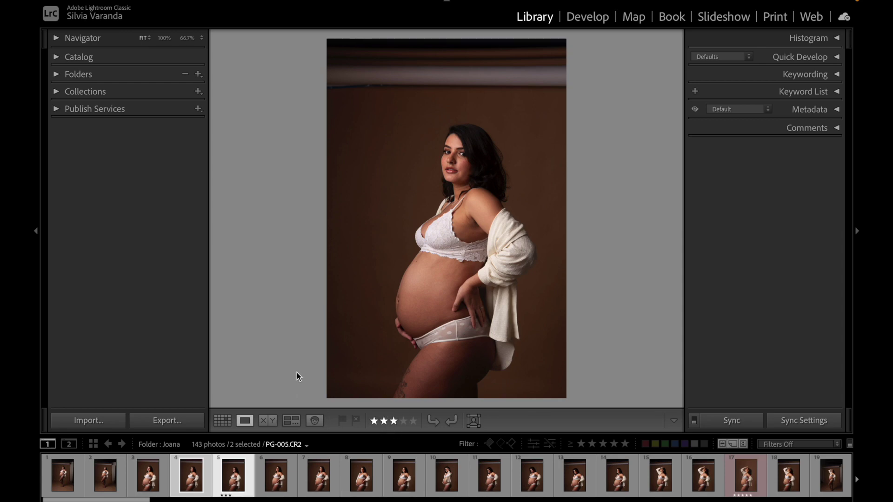
key(0)
Rotate PG-005 counterclockwise in quarter turns and rotate it clockwise back to upright.
click(434, 421)
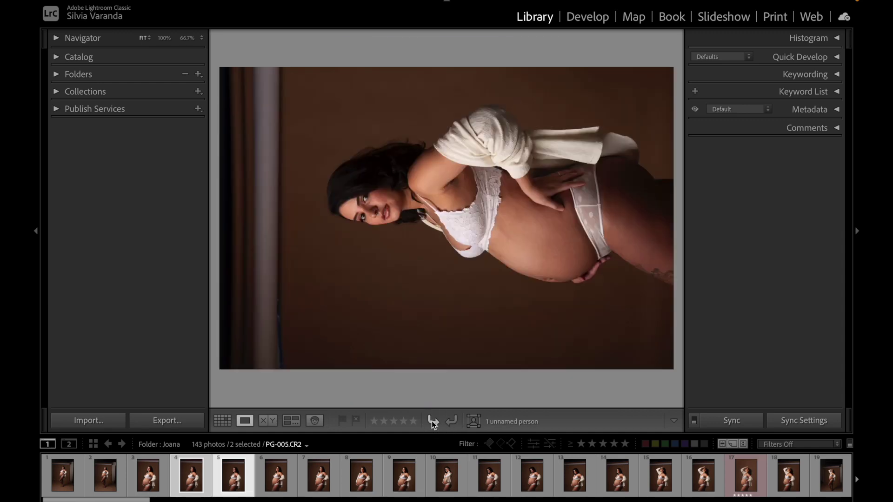
click(434, 422)
click(434, 421)
click(450, 422)
click(450, 421)
click(450, 421)
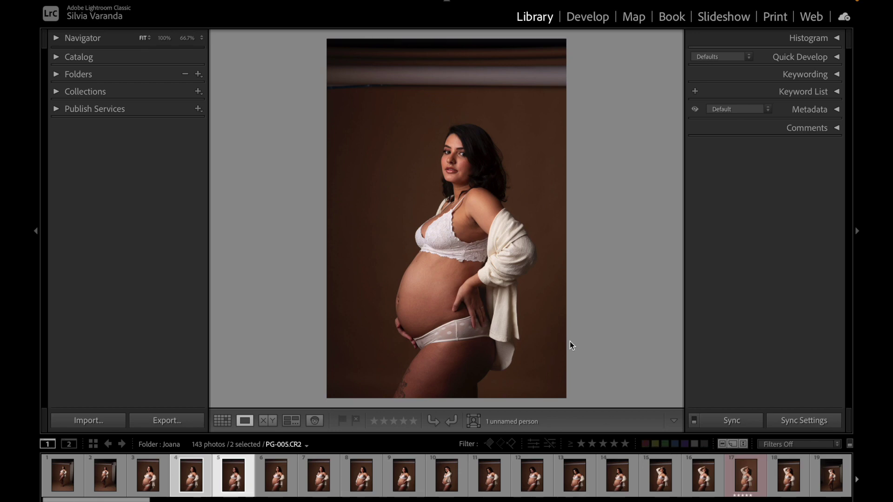
Try the red, yellow, green and blue colour labels in turn on PG-005.
key(6)
mouse_move(234, 468)
key(7)
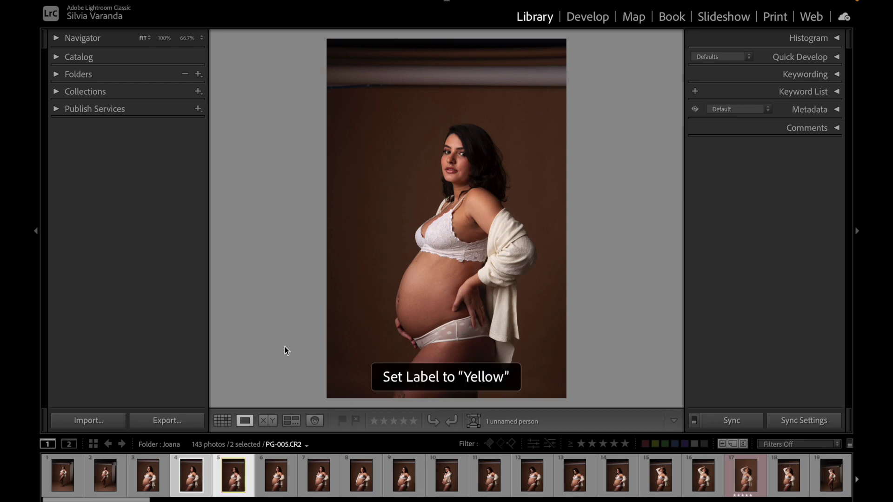
key(8)
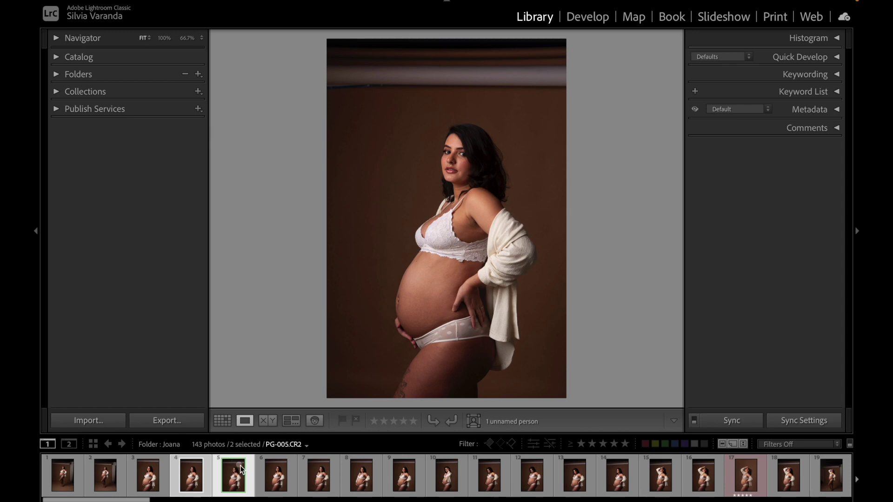
key(9)
Select PG-005, PG-007 and PG-010 one at a time and rate each five stars.
click(248, 474)
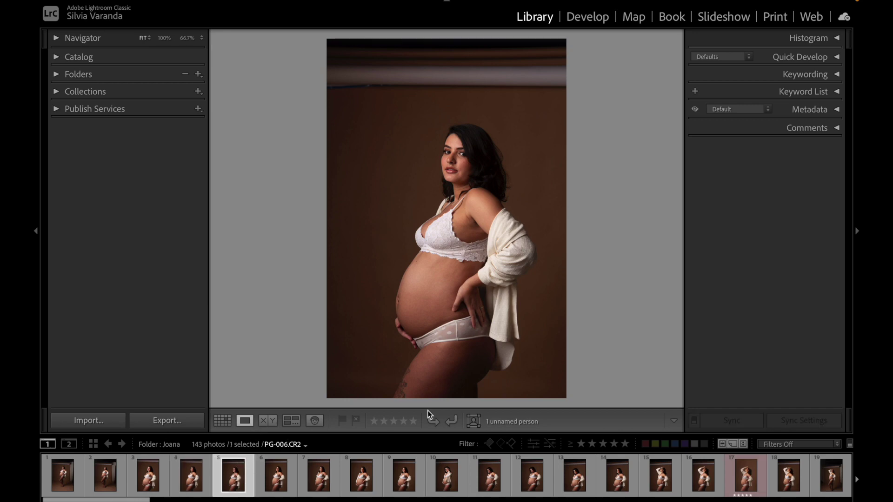
click(414, 422)
click(305, 471)
click(413, 421)
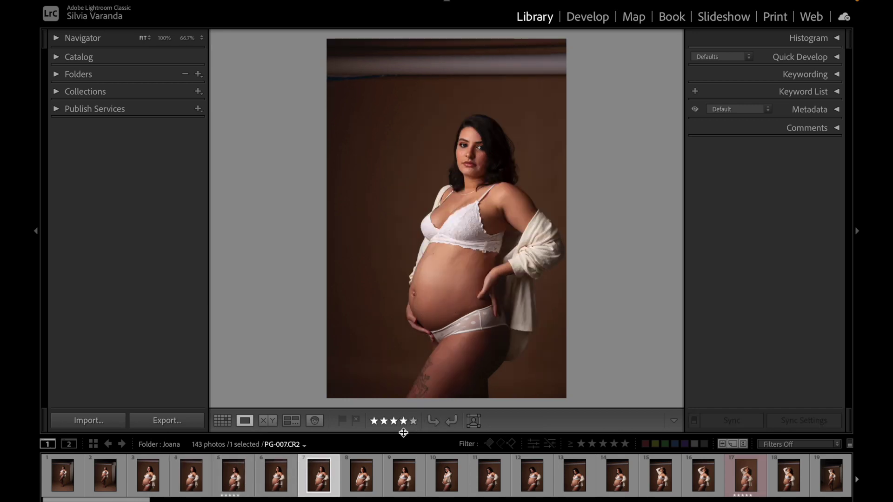
key(Right)
key(Right)
key(Right)
click(413, 421)
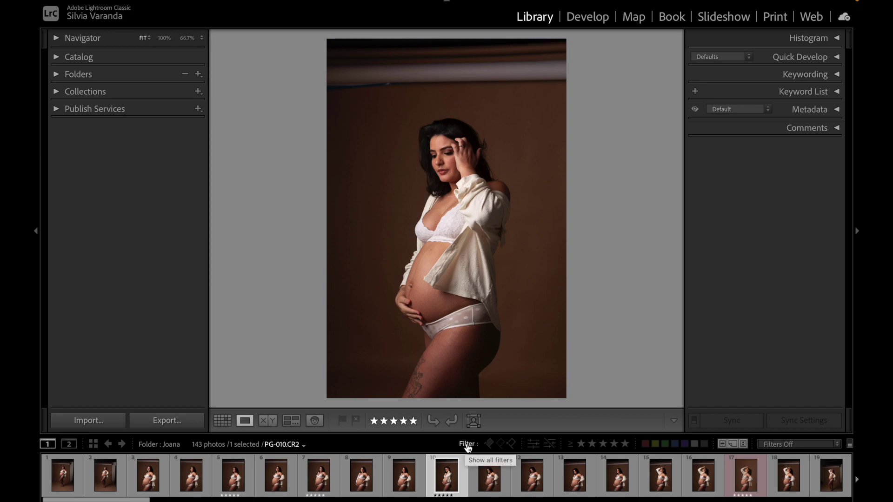
Filter the folder to five-star photos and show them in Grid view.
click(626, 446)
click(626, 445)
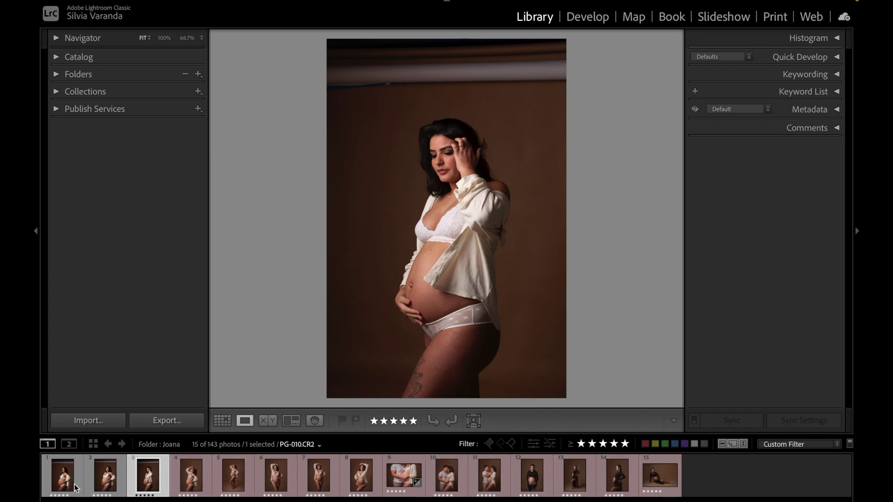
click(222, 421)
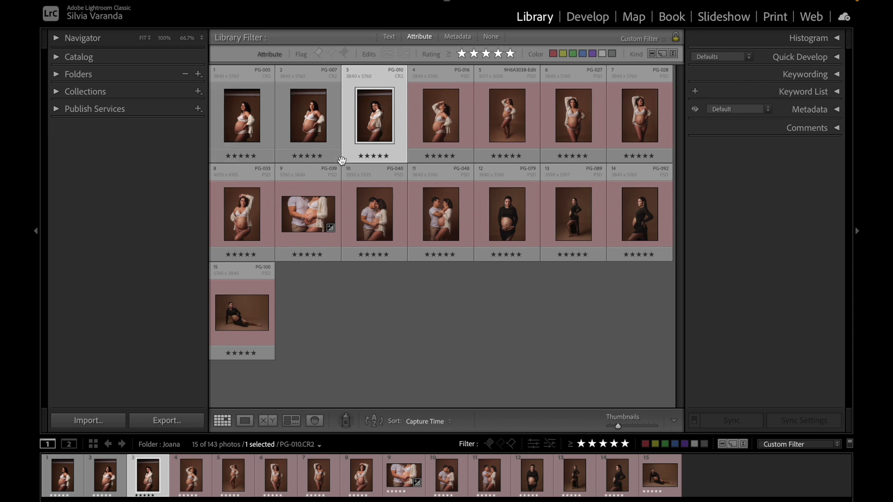
Turn off the rating filter and clear the star ratings of PG-005, PG-007 and PG-010.
click(625, 444)
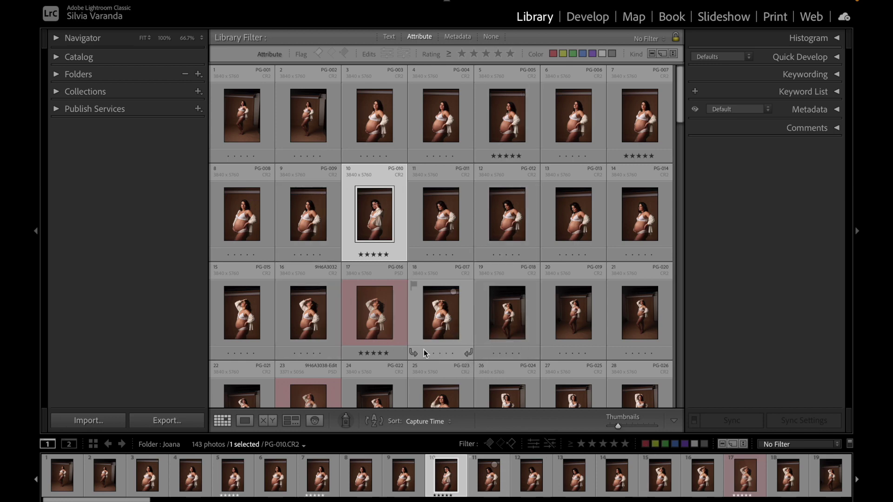
key(0)
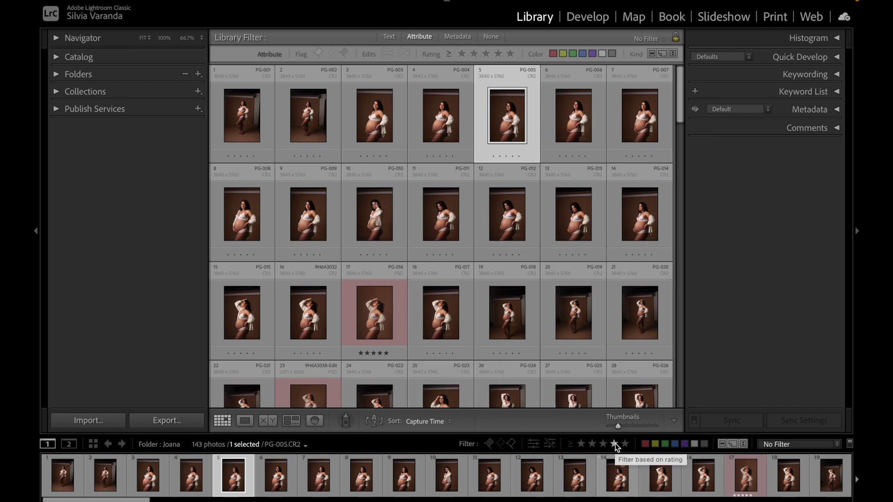
Try the red label on PG-005 together with the red colour filter, and clear both.
key(6)
click(645, 445)
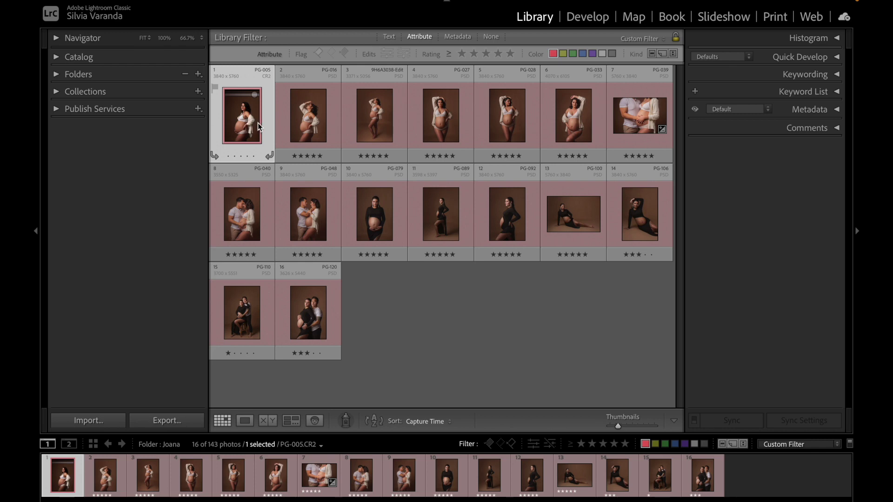
key(ctrl+l)
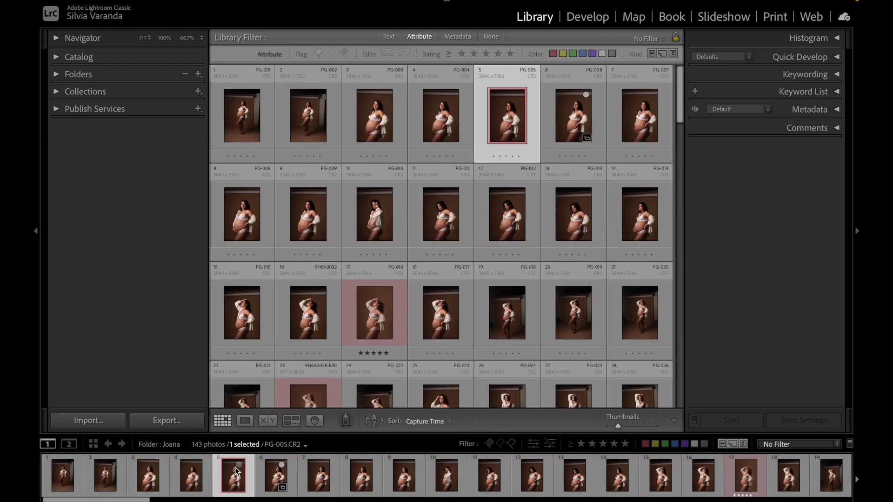
key(6)
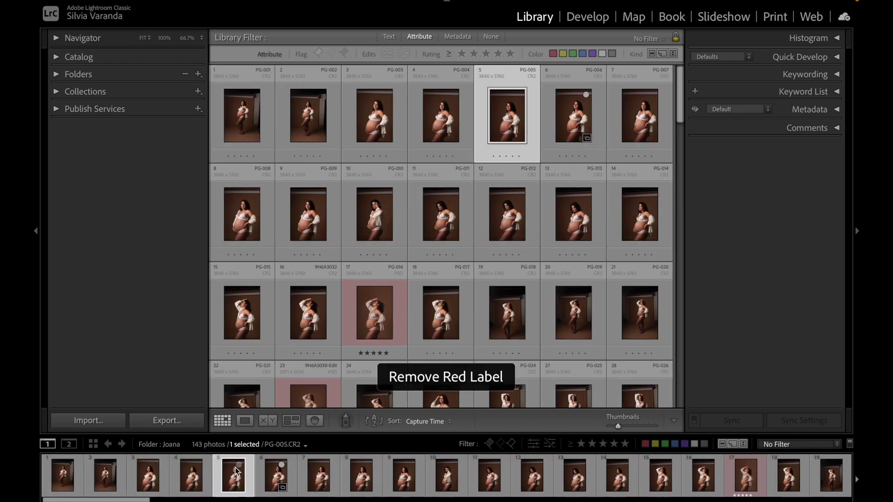
Open PG-016 in the Develop module and collapse the Basic panel.
double_click(497, 122)
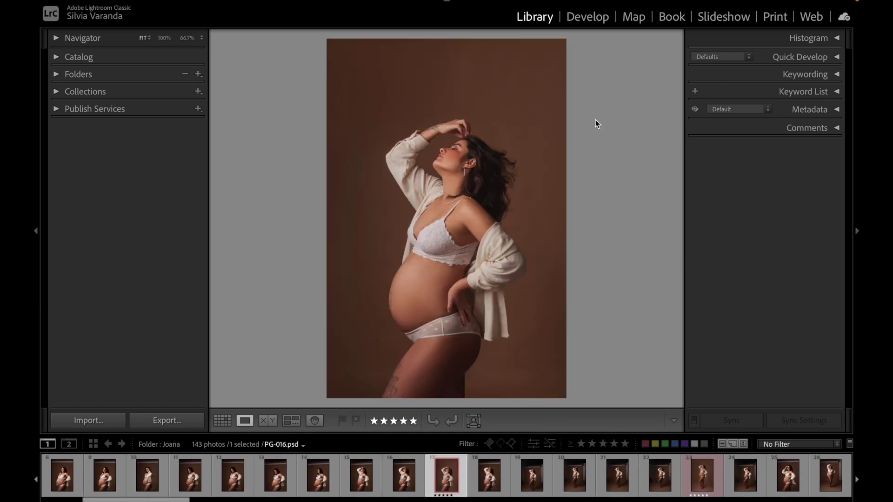
click(586, 17)
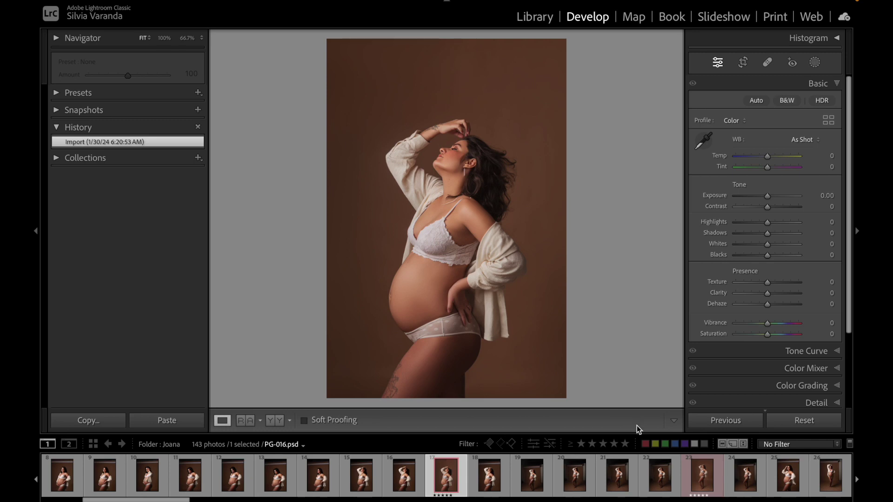
key(ctrl+1)
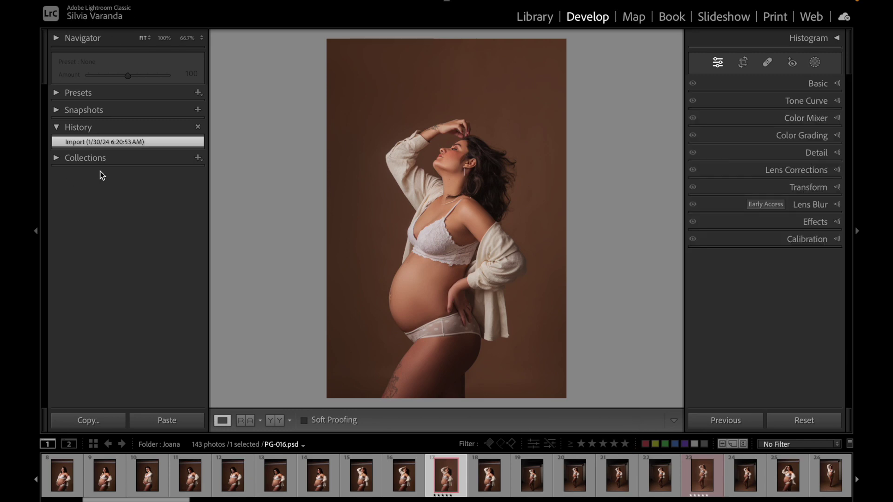
Expand the Navigator preview in the Library module and return to the Develop module.
click(83, 39)
click(540, 19)
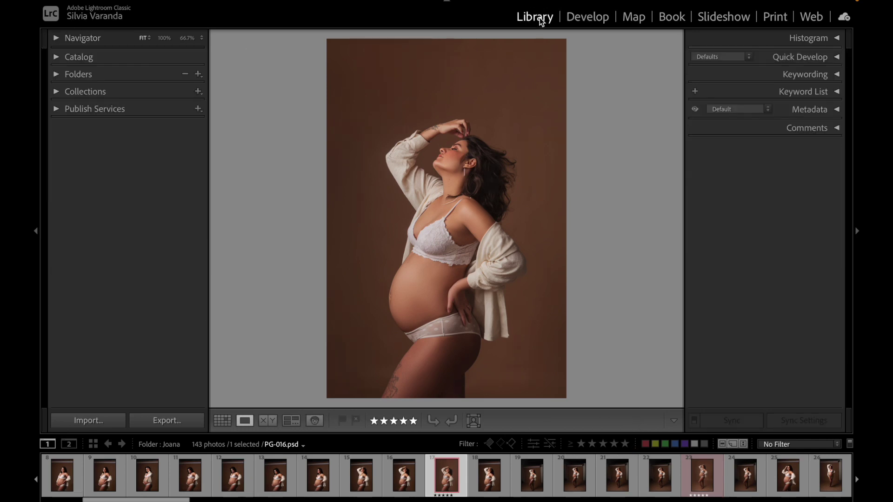
click(93, 37)
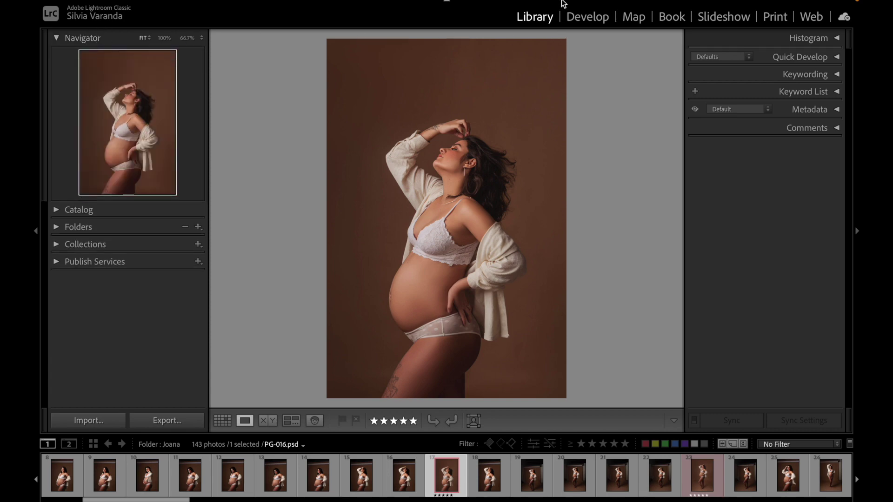
click(588, 19)
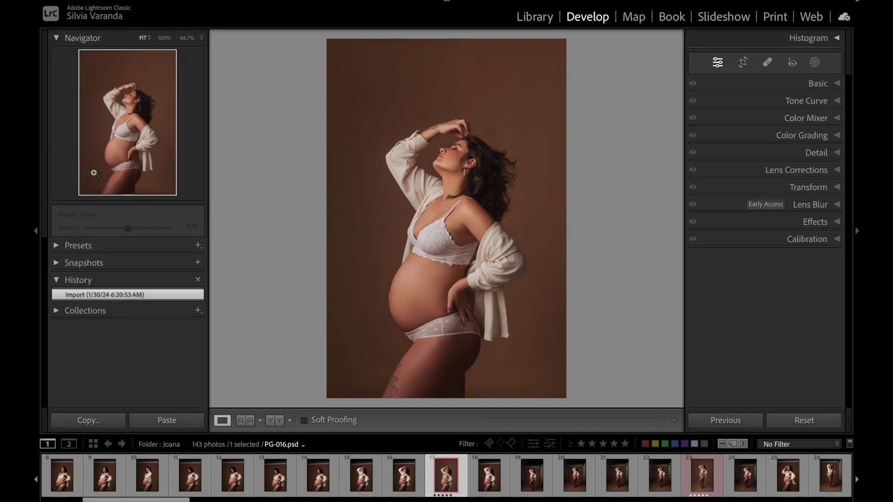
Look through the SV Studio and Grain groups in the Presets panel and collapse the panel.
click(74, 245)
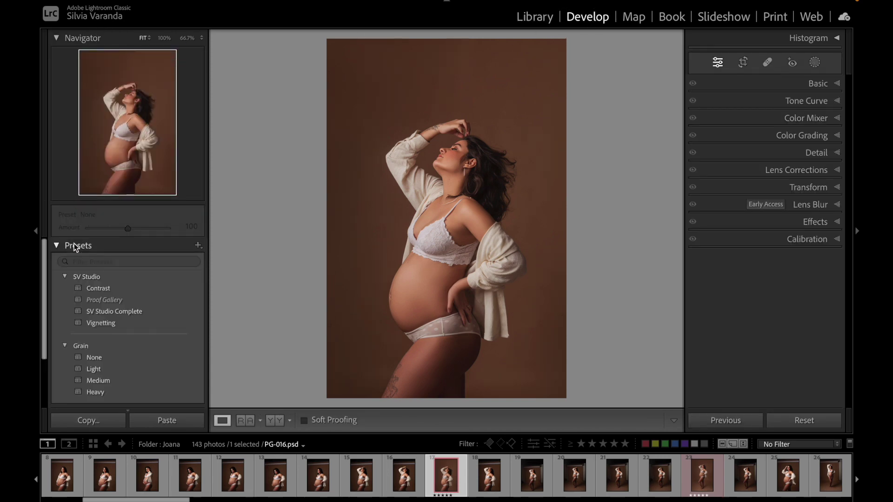
click(74, 244)
click(74, 243)
click(85, 245)
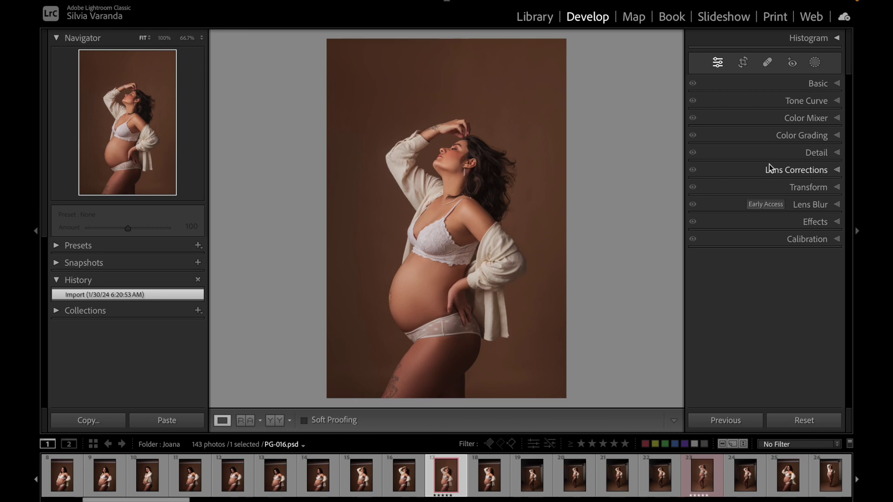
click(93, 245)
scroll(106, 249, down, 2)
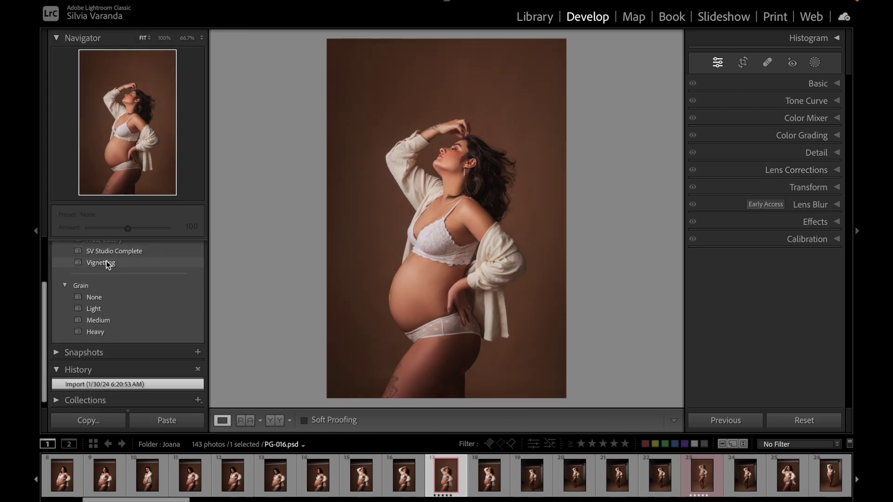
scroll(95, 286, up, 2)
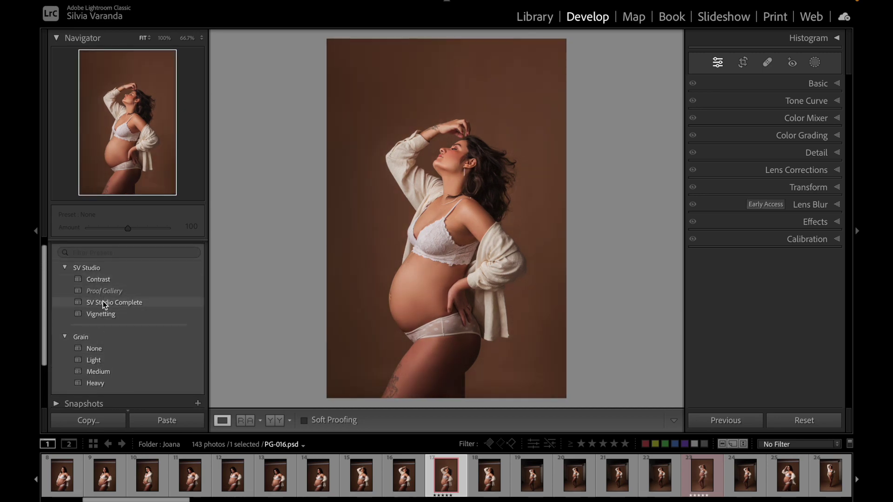
ctrl+click(88, 269)
click(68, 246)
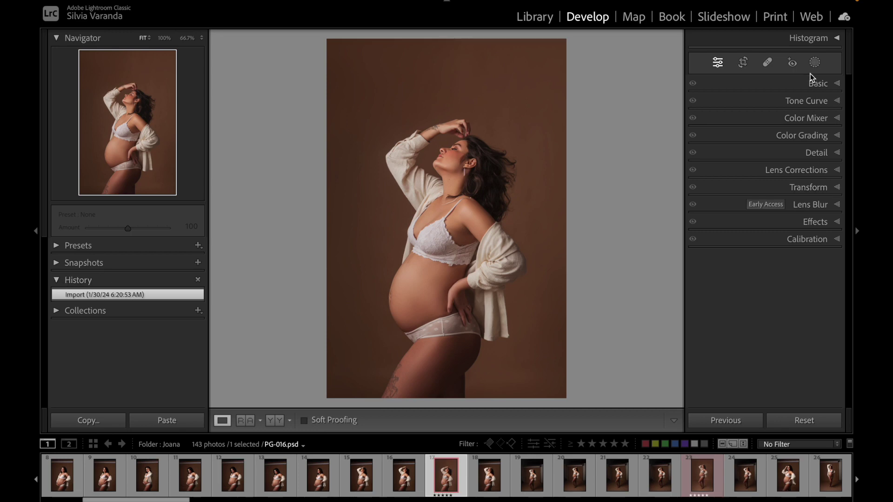
Try Exposure +1.80, Highlights -73, Shadows +40 and Blacks +29 on PG-016, and revert to the Import history state.
click(802, 83)
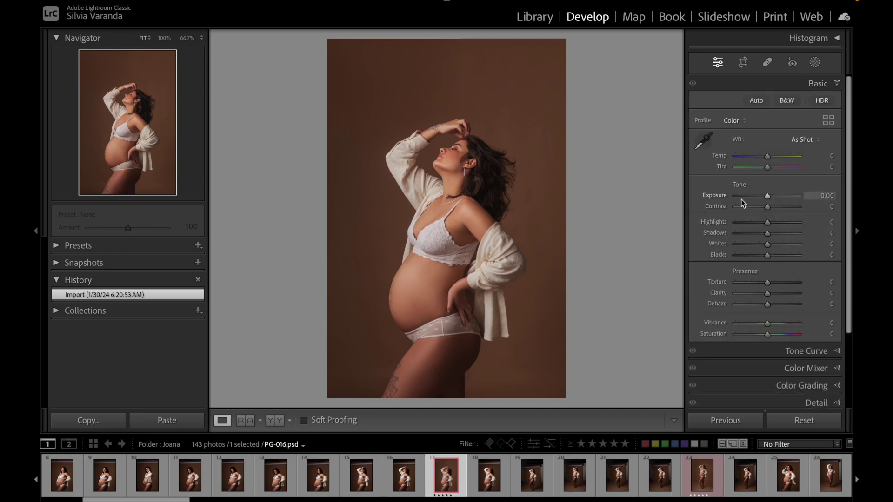
drag(769, 165, 780, 164)
drag(767, 190, 775, 223)
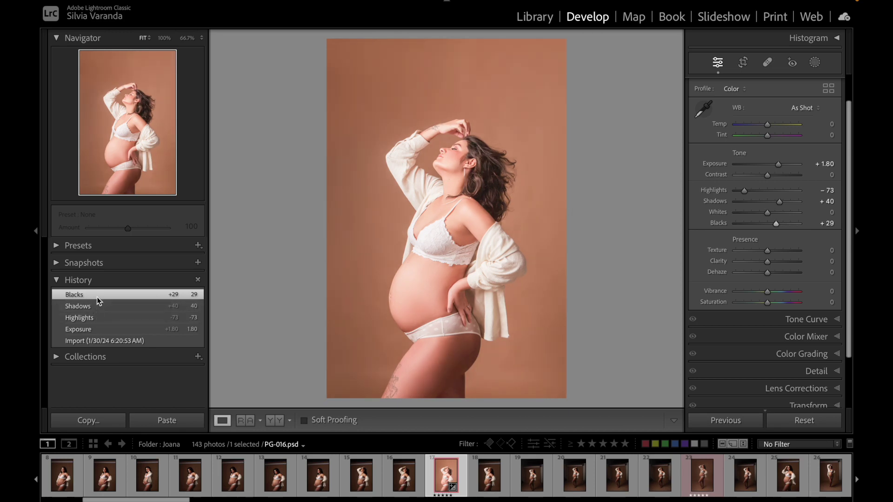
click(104, 342)
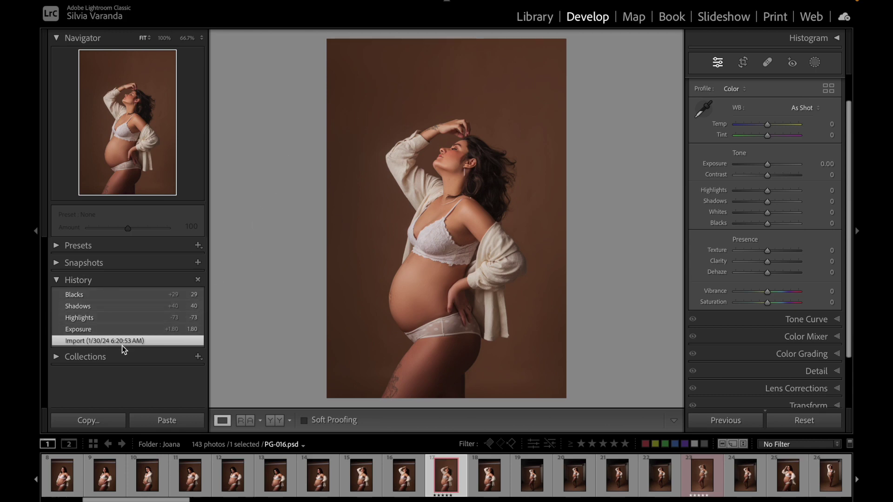
Collapse the History panel, look at the entries in the Collections panel and collapse it.
click(115, 280)
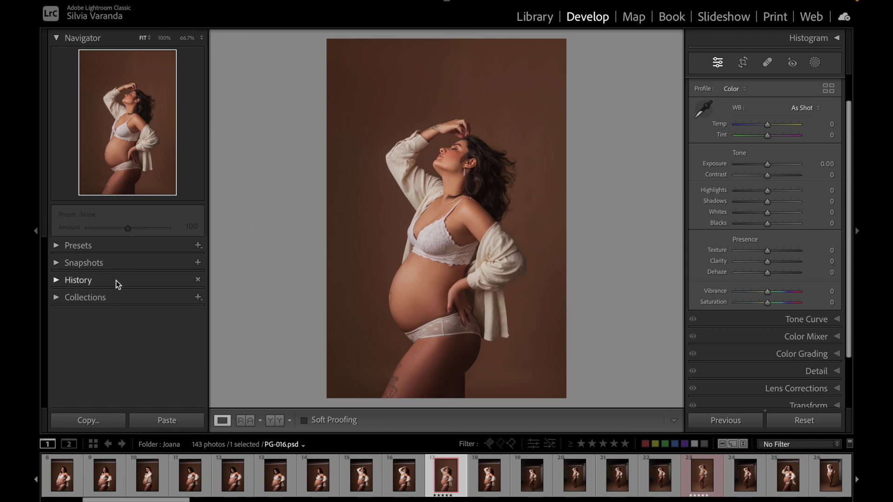
click(77, 296)
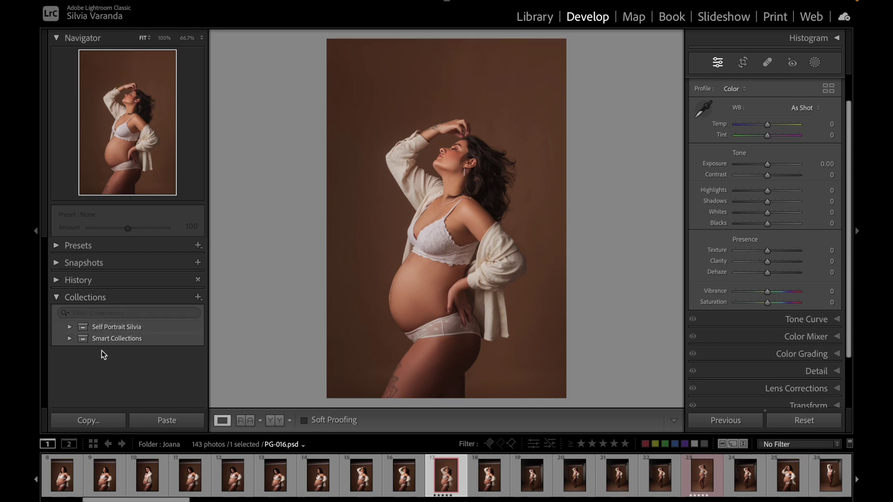
click(111, 295)
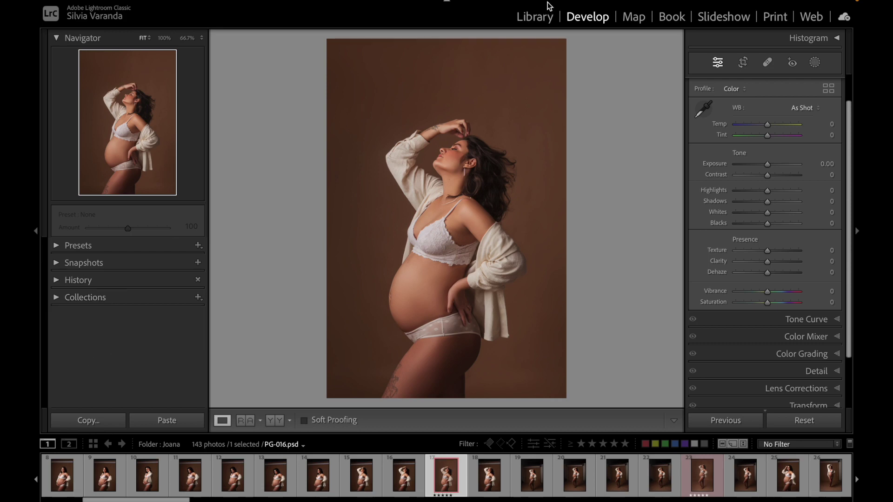
Look at the Library module's panels for comparison, return to Develop and collapse the Basic panel.
click(544, 20)
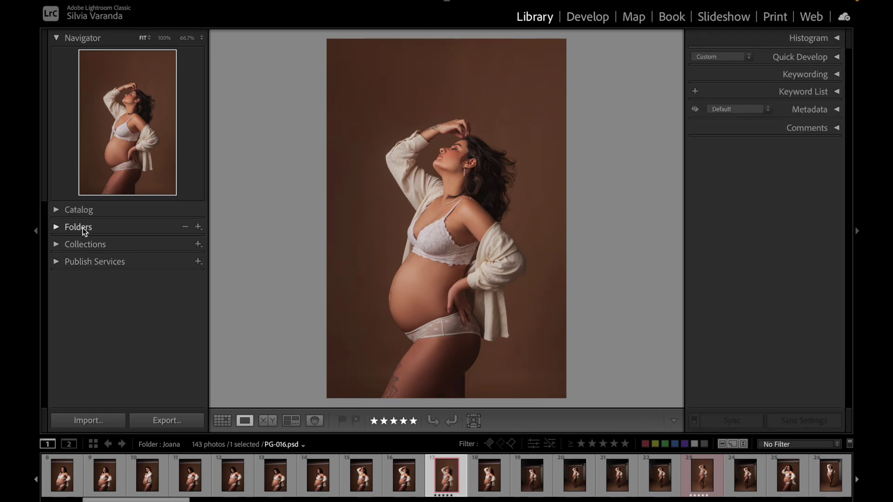
key(d)
click(739, 82)
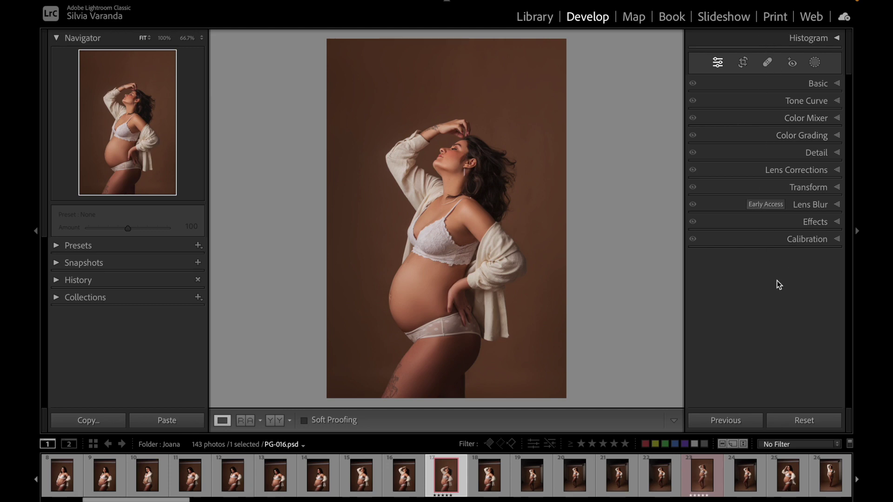
View the Histogram in both the Develop and Library modules, and return to Develop with the Histogram collapsed.
click(822, 39)
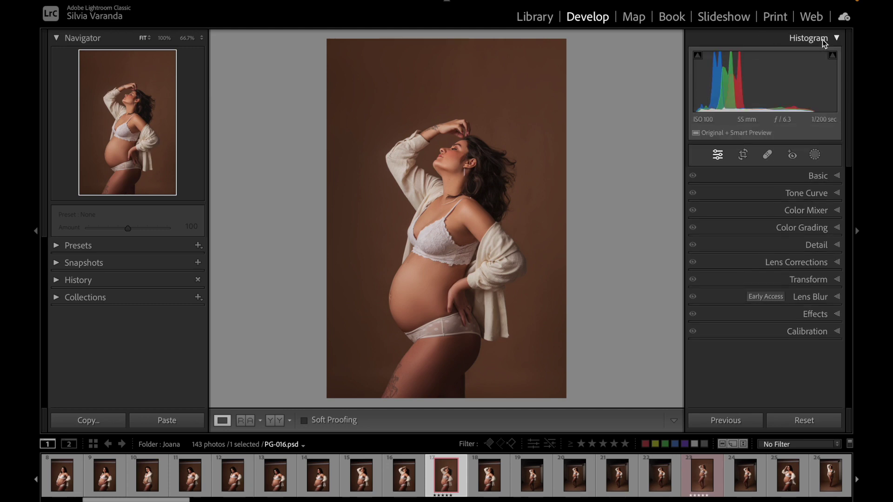
click(529, 18)
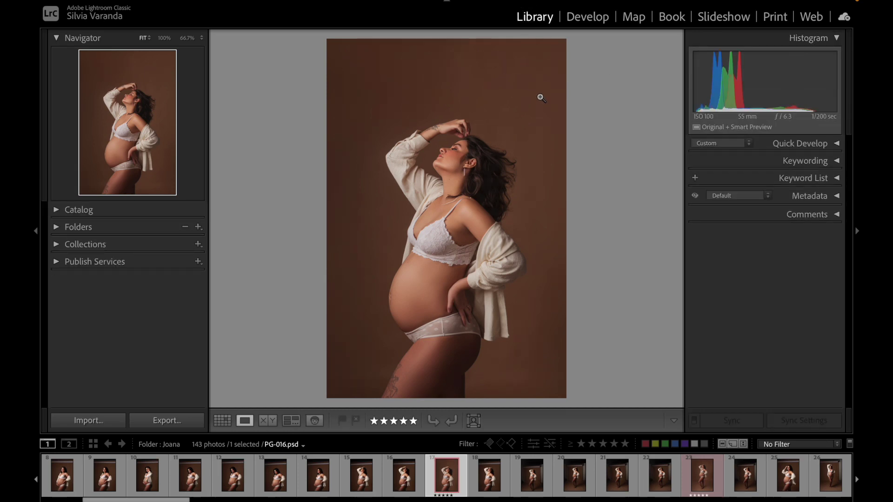
click(588, 17)
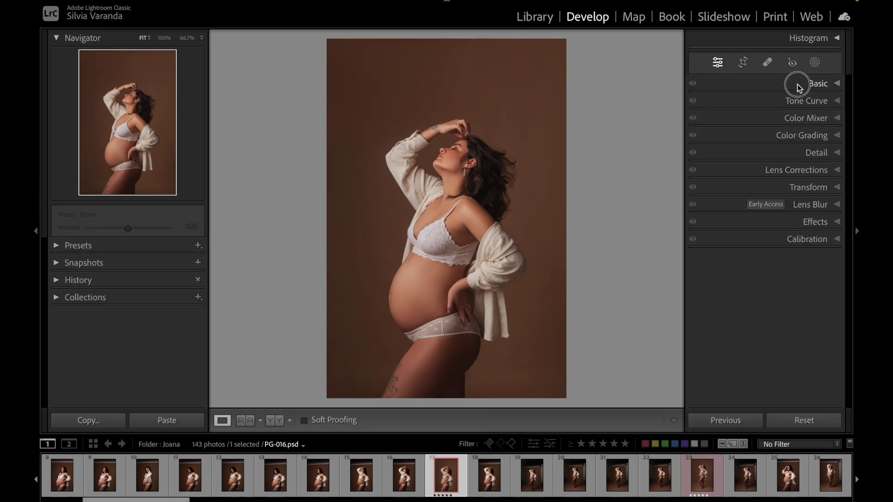
Try Exposure +1.90, Contrast -48 and Highlights +30 in the Basic adjustments, and undo all three.
click(797, 84)
scroll(768, 213, down, 1)
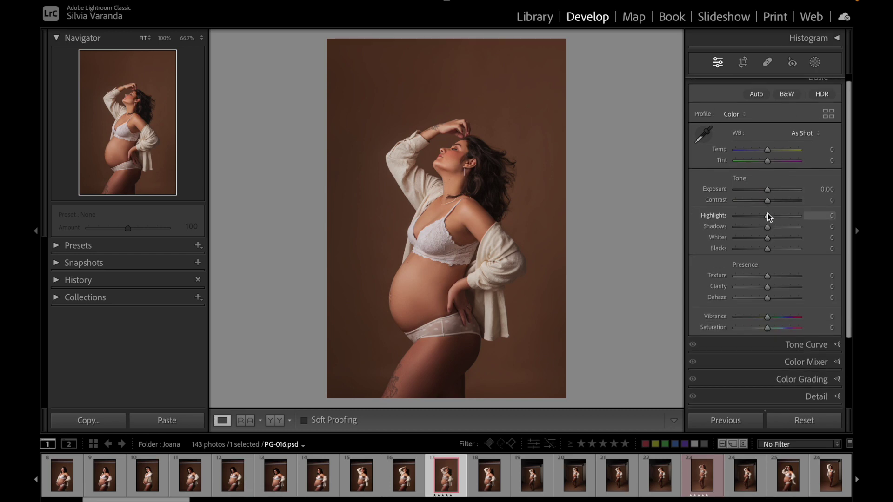
scroll(767, 213, up, 1)
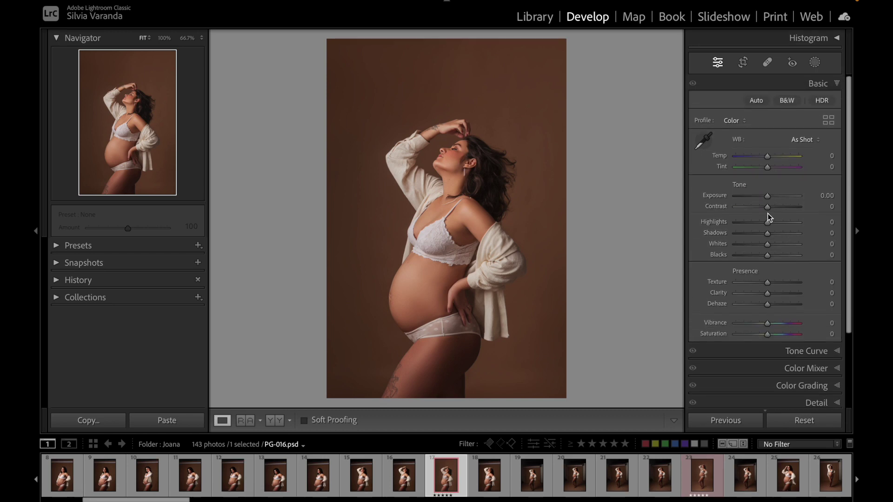
drag(767, 196, 752, 206)
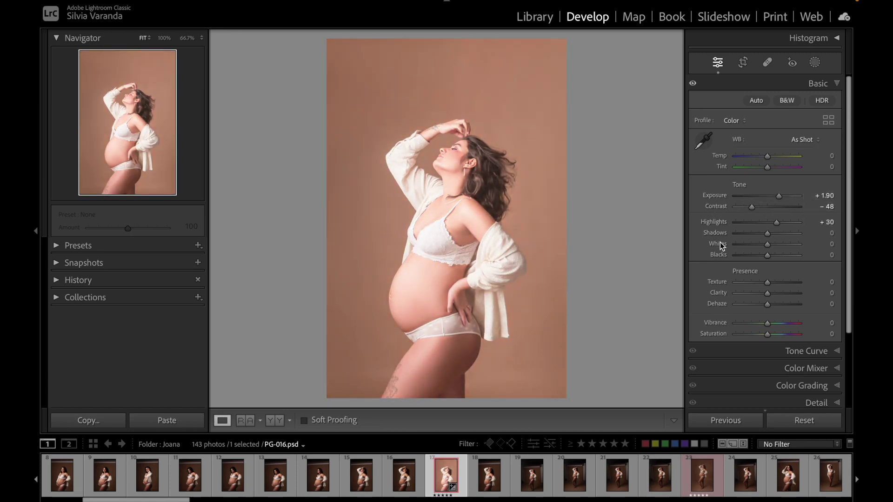
key(ctrl+z)
key(ctrl+z)
key(ctrl+z)
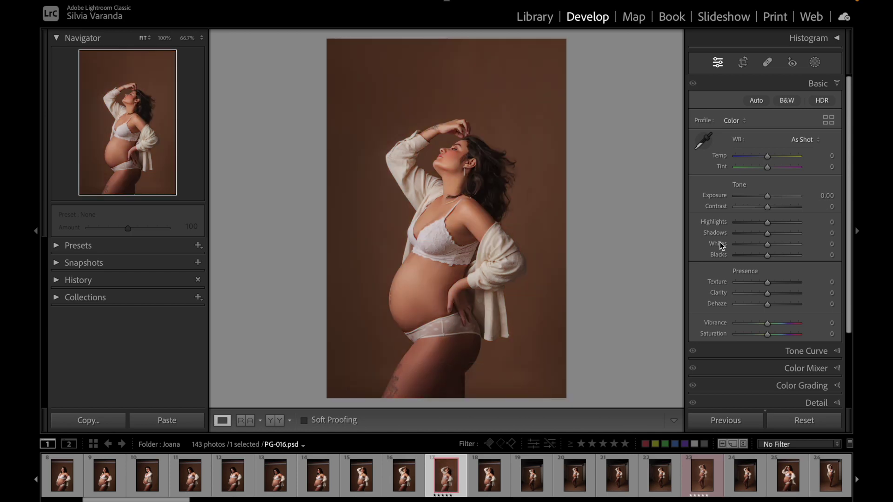
Collapse the Basic panel, expand Tone Curve and raise the midtones on the main point curve to brighten the photo.
click(811, 87)
click(813, 106)
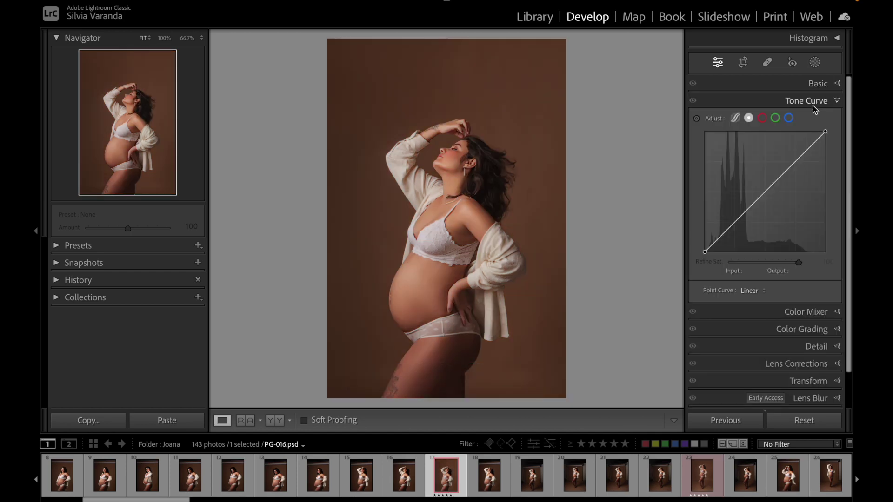
drag(776, 180, 783, 205)
click(753, 190)
Try lowering the red channel curve from input 164 to output 105, undo it and collapse the Tone Curve panel.
click(762, 117)
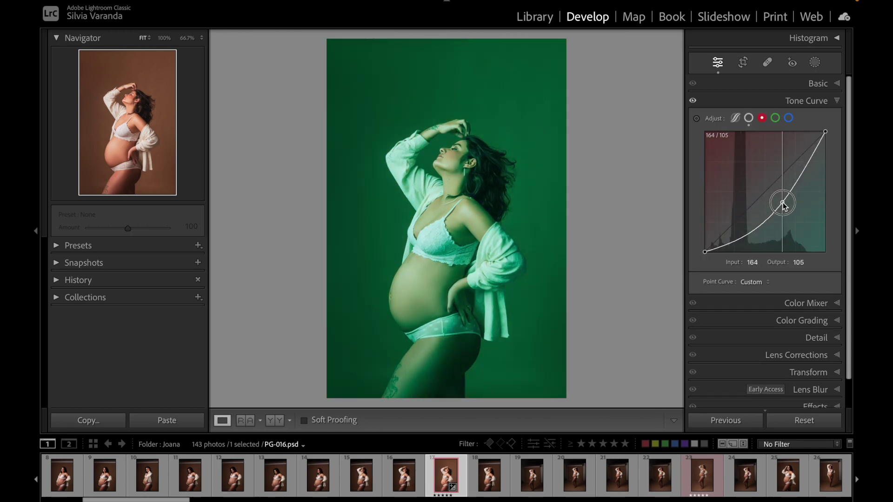
key(ctrl+z)
key(ctrl+z)
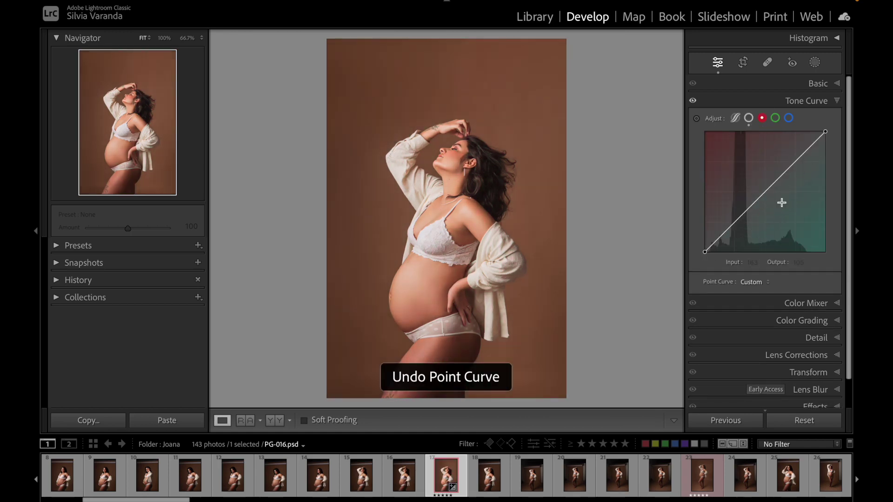
ctrl+click(804, 85)
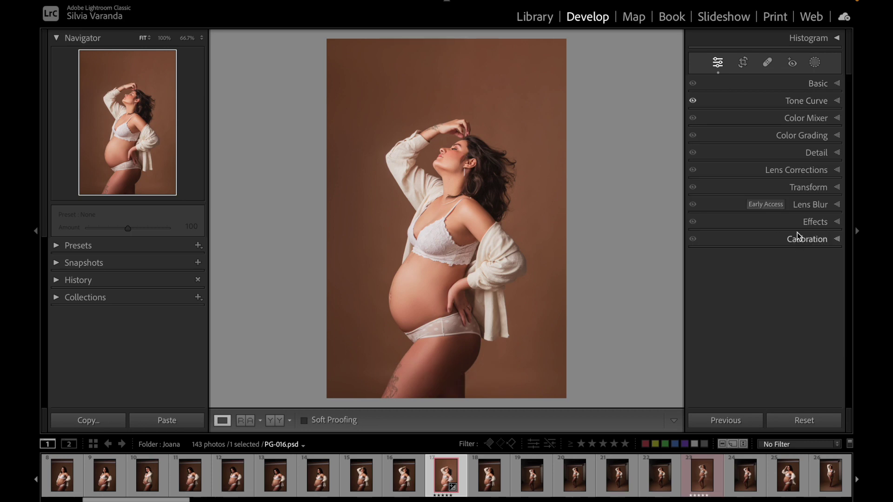
Look at the HSL Hue sliders in the Color Mixer panel and collapse it.
click(801, 117)
click(801, 117)
click(810, 118)
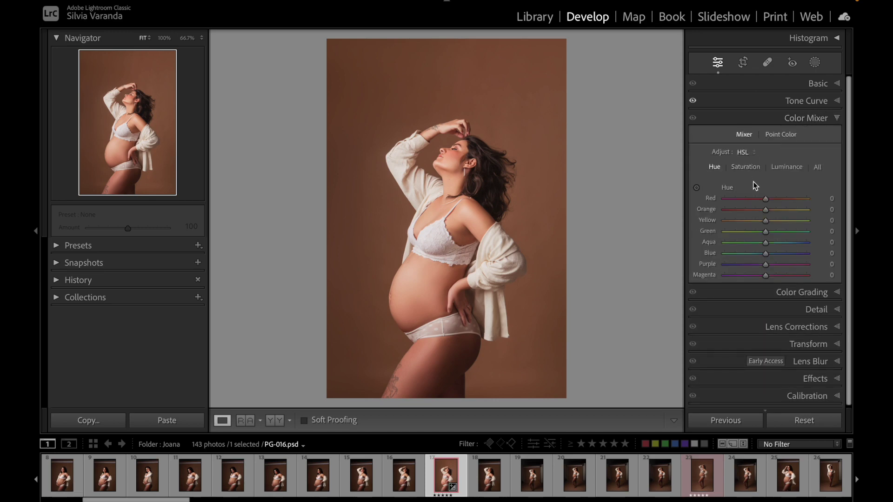
click(799, 114)
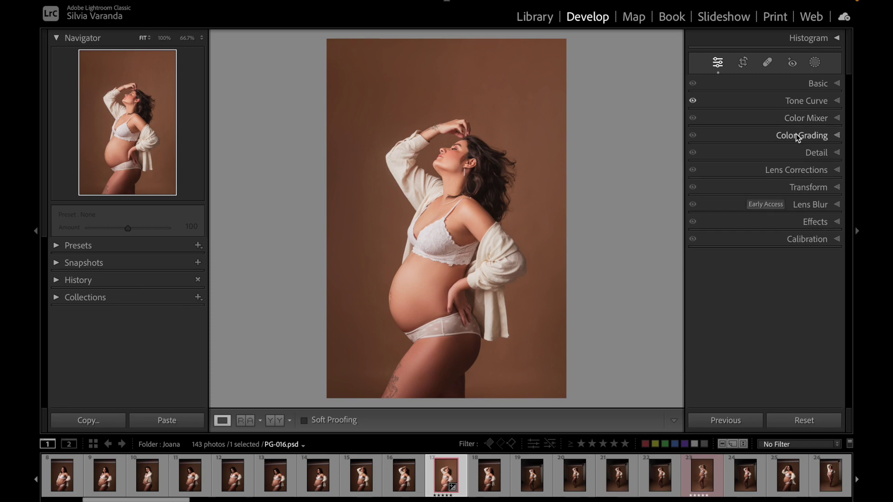
Tint the shadows and midtones a warm yellow-orange with the Color Grading wheels and collapse the panel.
click(796, 135)
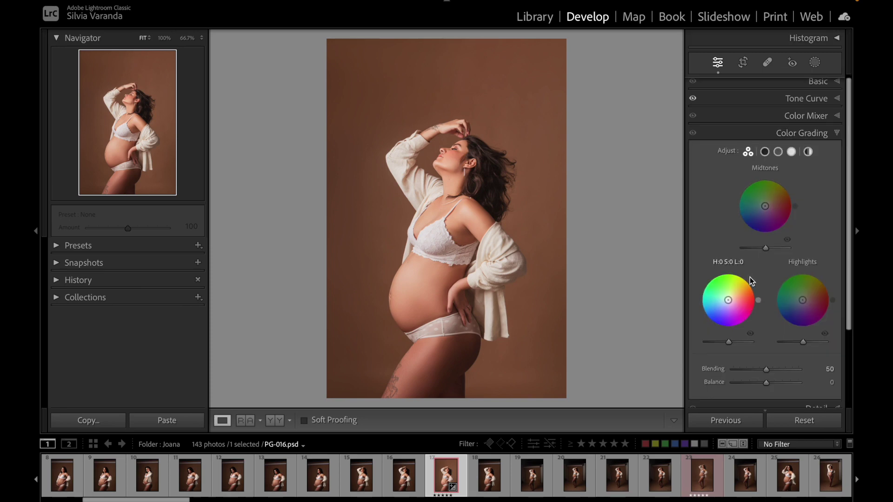
drag(750, 277, 741, 286)
drag(765, 200, 767, 196)
click(797, 126)
Look through the sharpening and noise reduction options in Detail, then Lens Corrections and Transform, collapsing each panel.
click(797, 152)
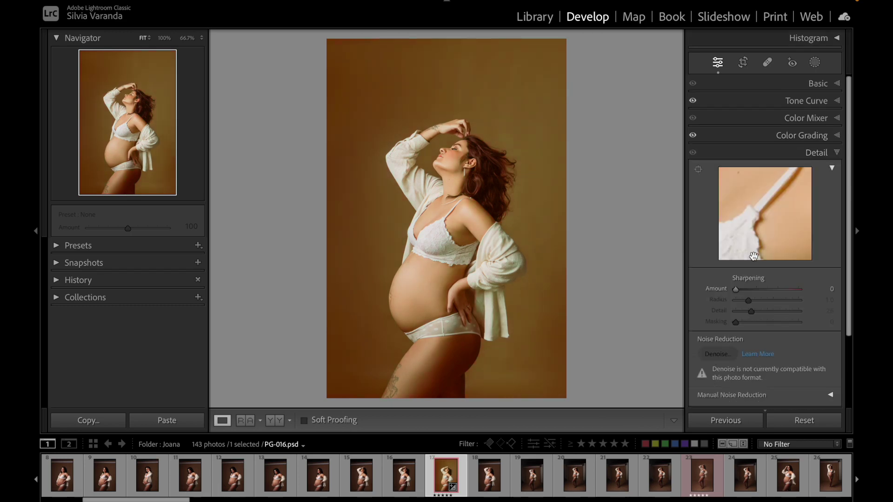
scroll(771, 286, down, 2)
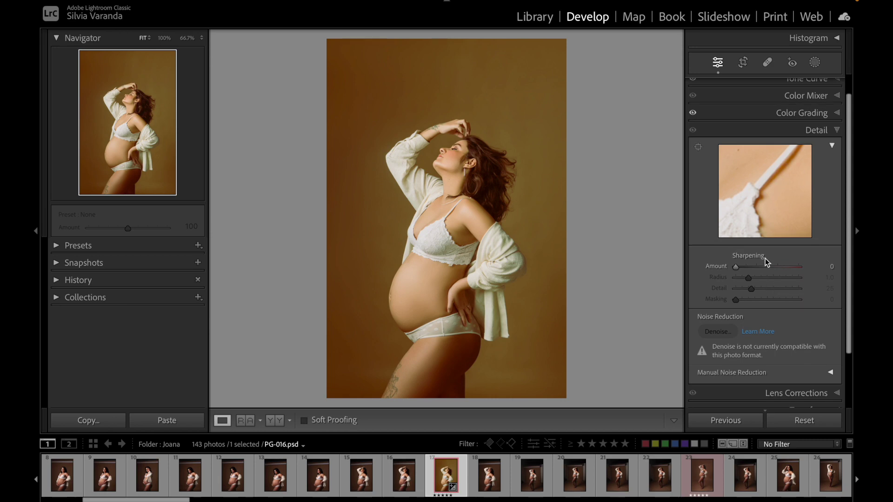
click(781, 134)
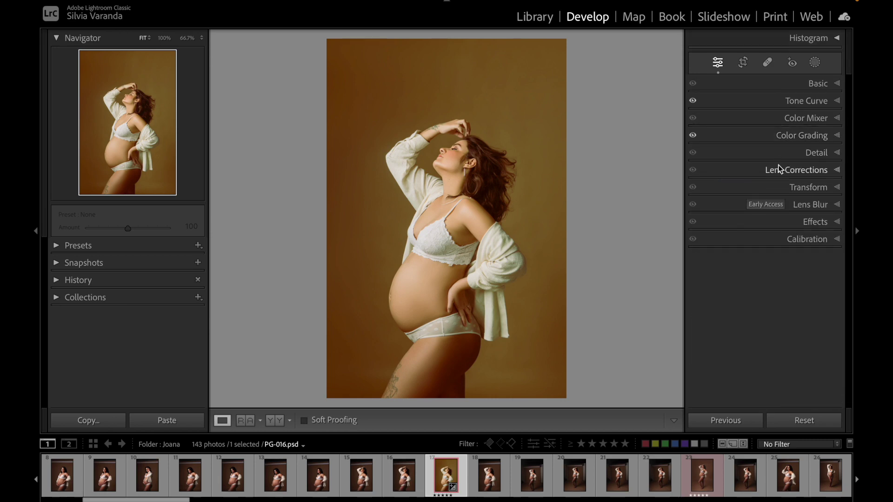
click(783, 172)
click(783, 172)
click(783, 183)
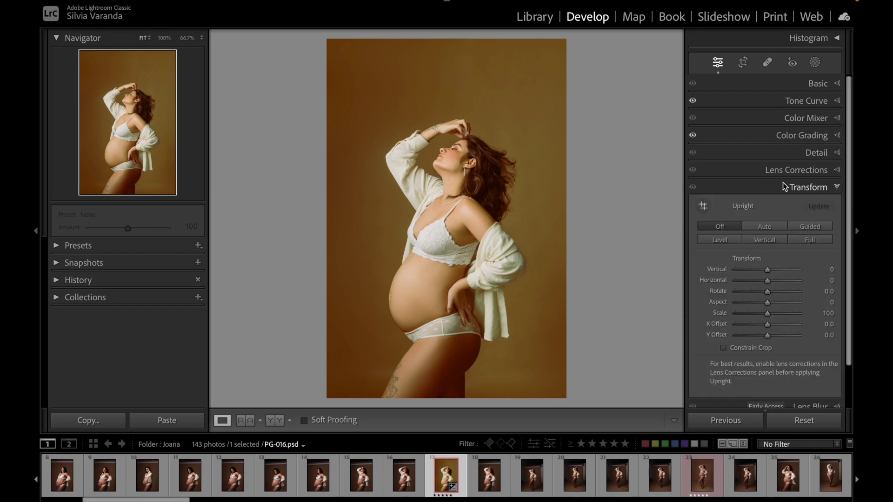
click(783, 183)
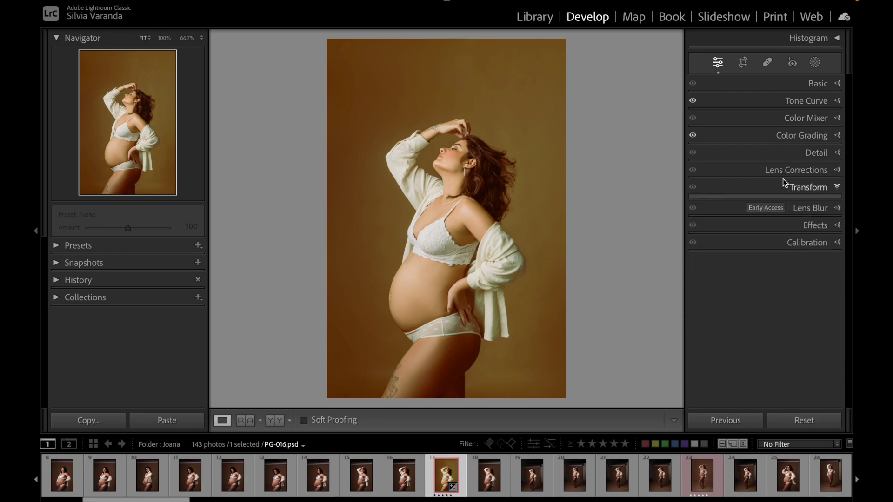
Try Red Primary Hue +50 and Green Primary Hue +1 in Calibration, revert both and collapse the panel.
click(784, 236)
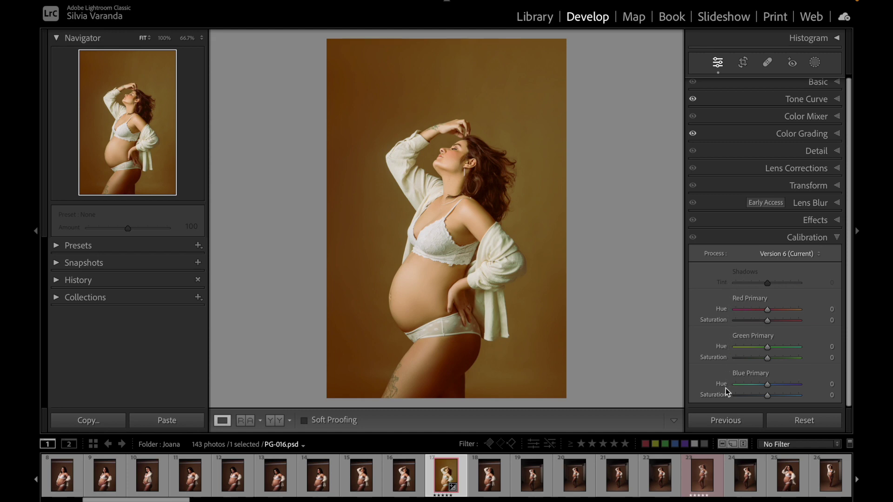
mouse_move(767, 309)
mouse_down()
mouse_move(756, 312)
mouse_move(784, 309)
mouse_up()
drag(767, 347, 768, 348)
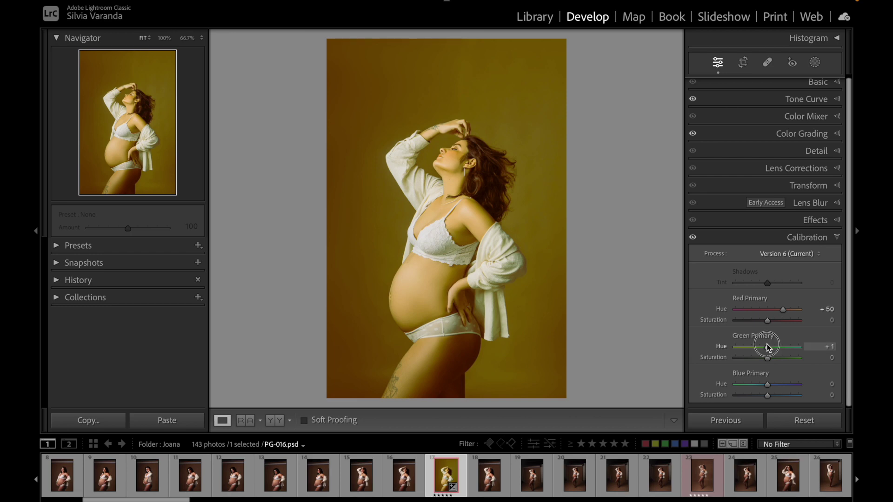
alt+click(749, 239)
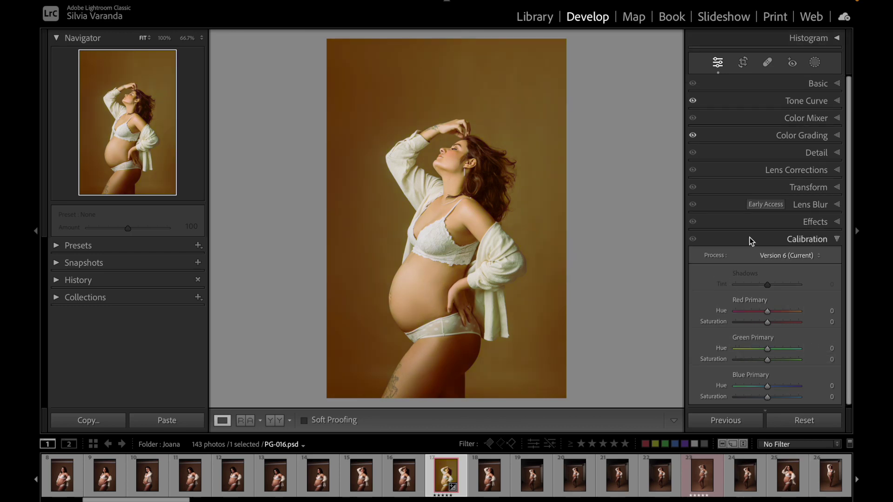
click(750, 239)
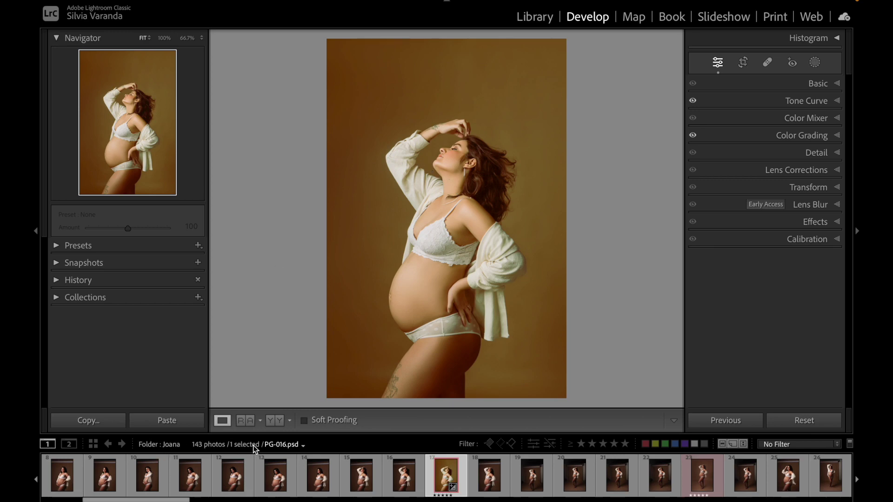
Filter the filmstrip to five-star photos, browse a few, return to PG-016 and clear the rating filter.
click(626, 444)
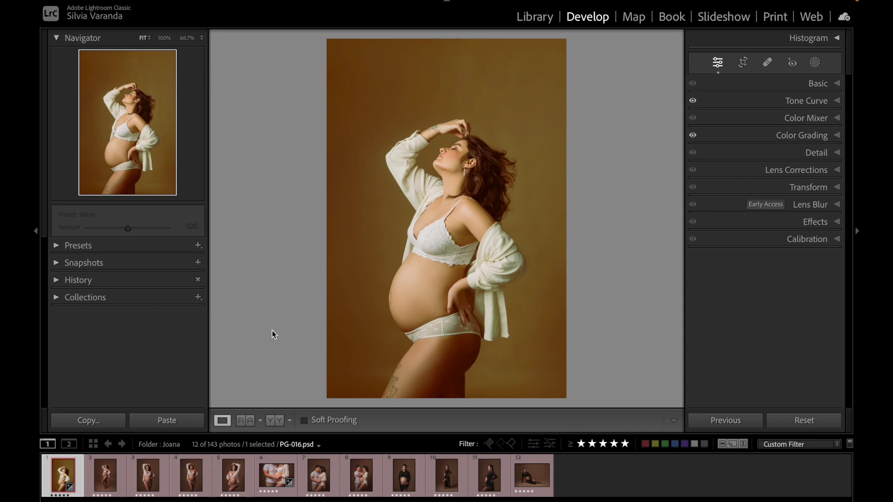
key(Right)
key(Right)
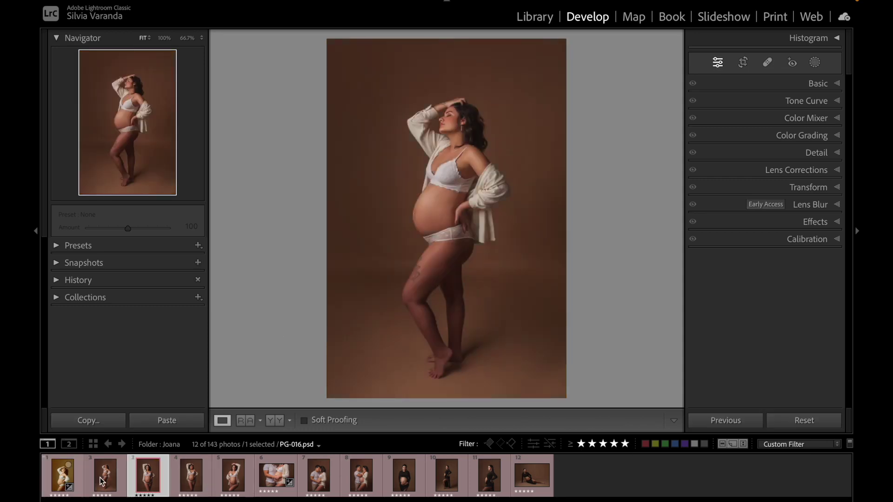
click(63, 477)
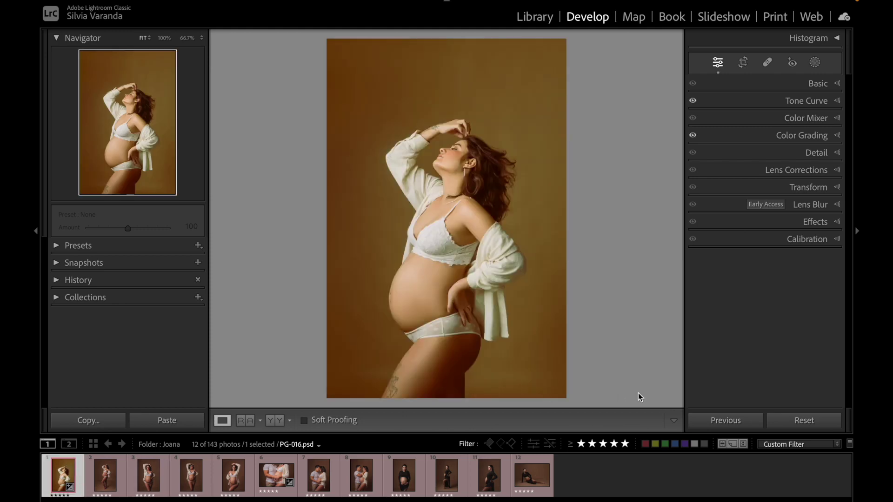
click(626, 444)
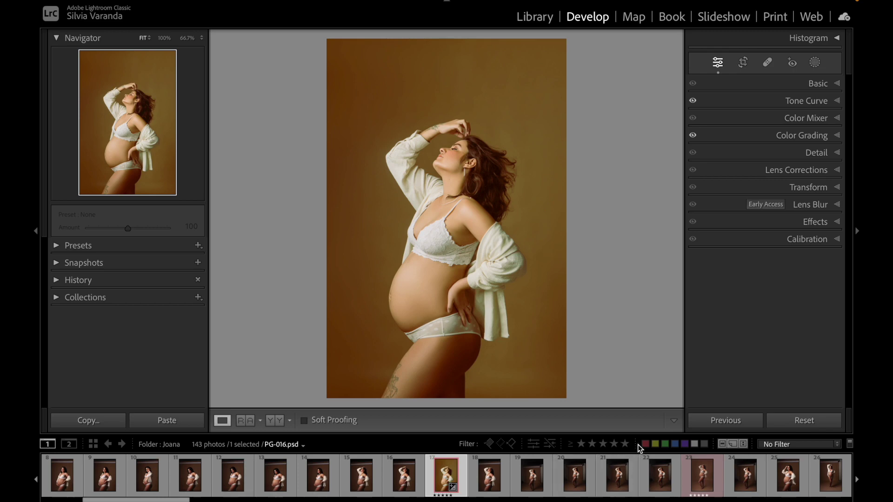
Select the photo just after PG-016 in the filmstrip, rate it two stars and give it a red label.
click(497, 475)
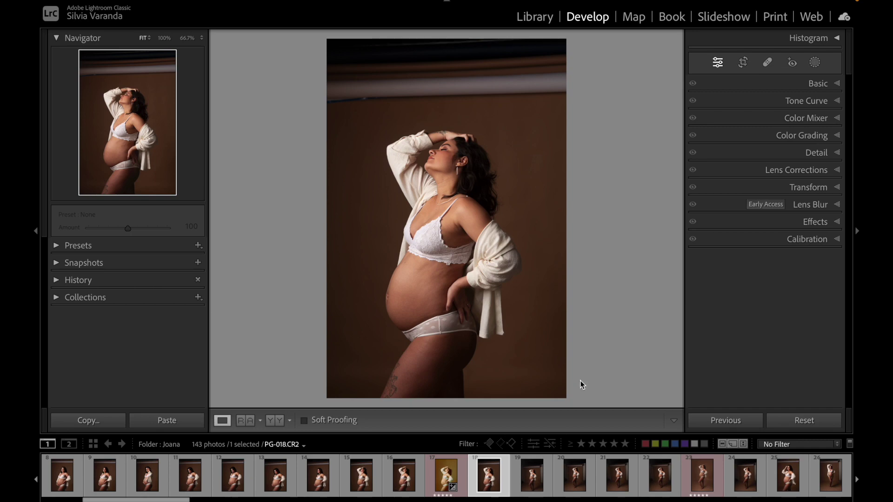
key(2)
key(6)
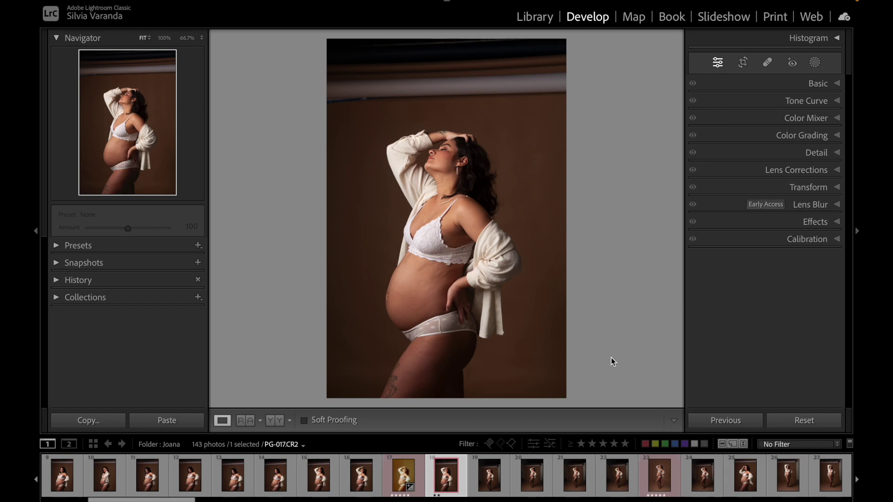
Filter the filmstrip by a two-star rating and set the comparison to show only ratings equal to it.
click(592, 445)
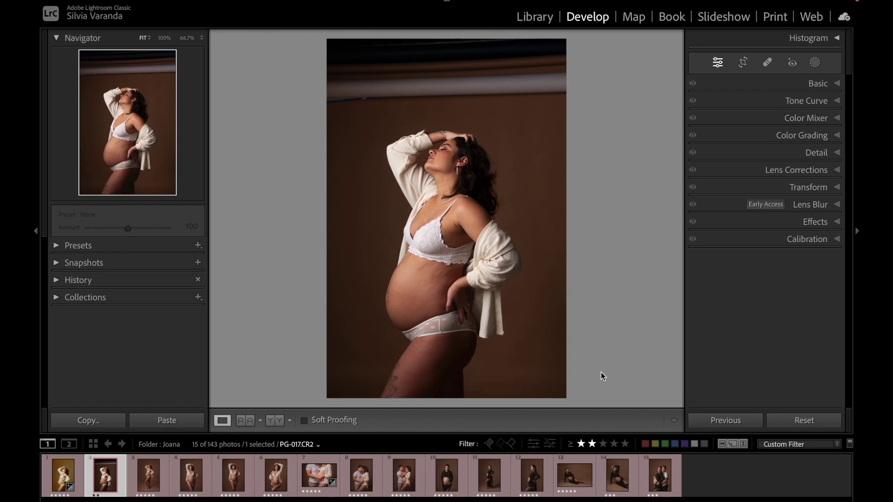
click(572, 445)
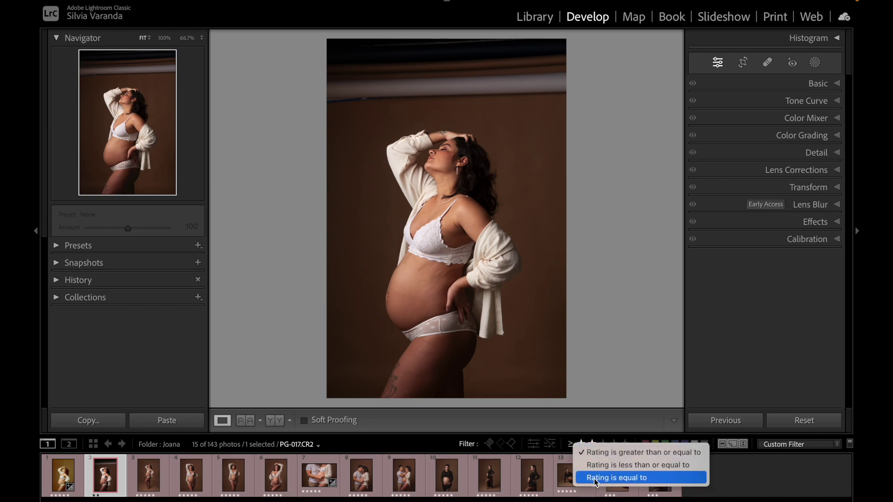
click(648, 479)
key(2)
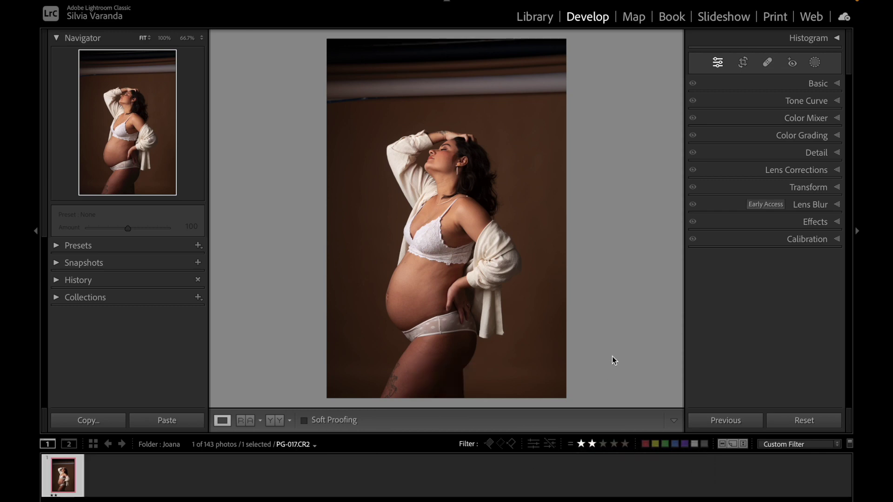
click(570, 446)
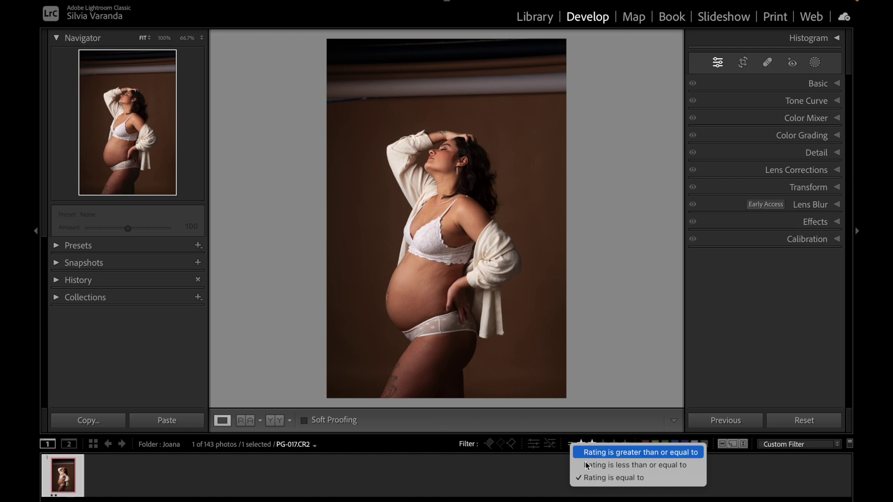
click(593, 477)
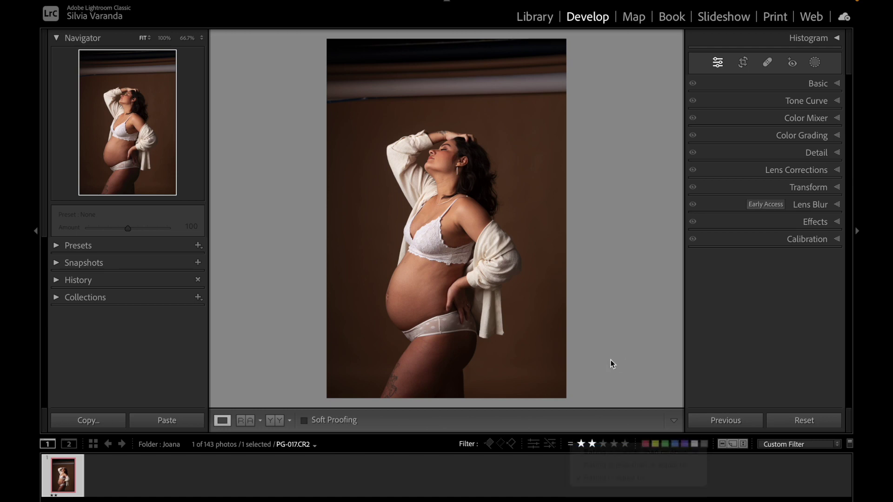
Clear the two-star filter, select PG-023 in the filmstrip and rate it two stars.
click(592, 444)
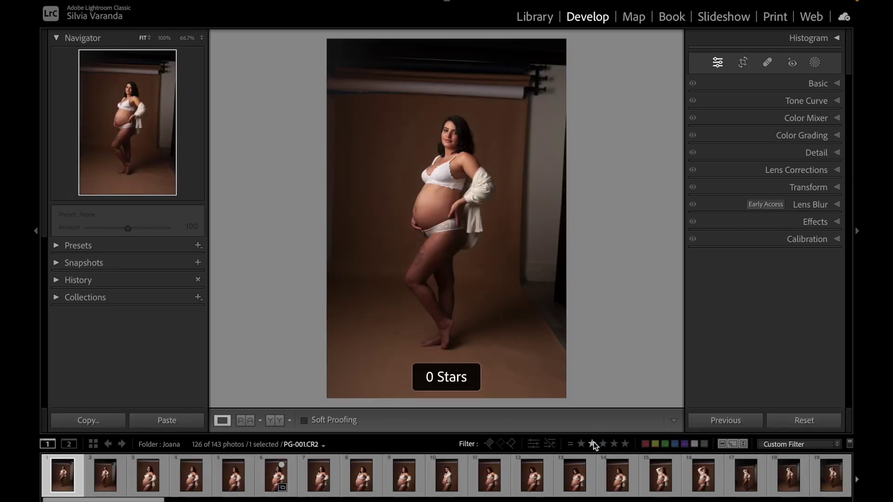
click(502, 475)
scroll(501, 476, down, 5)
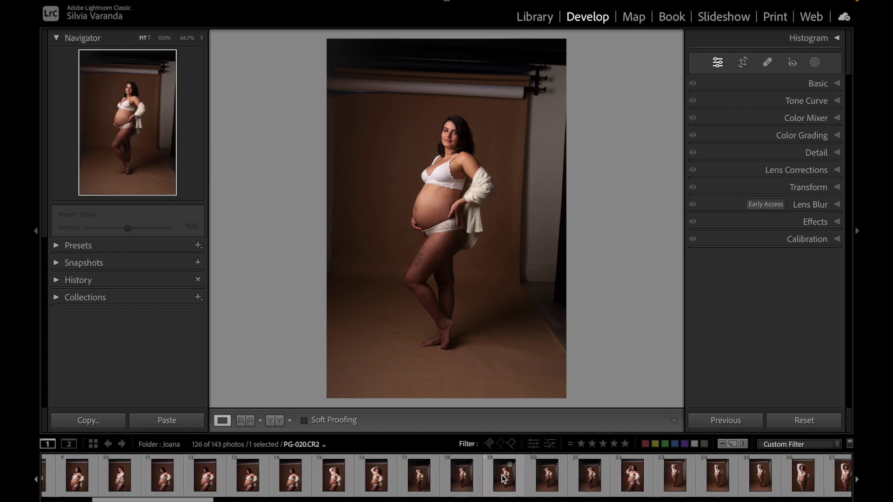
click(502, 468)
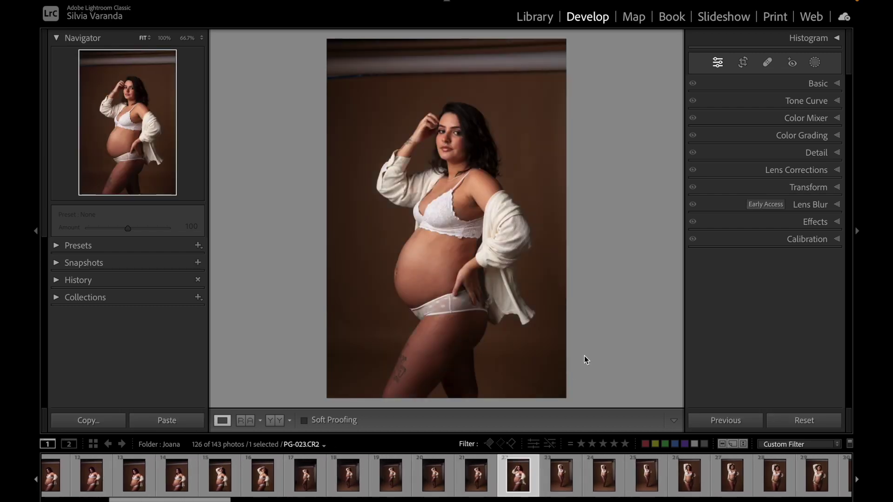
key(x)
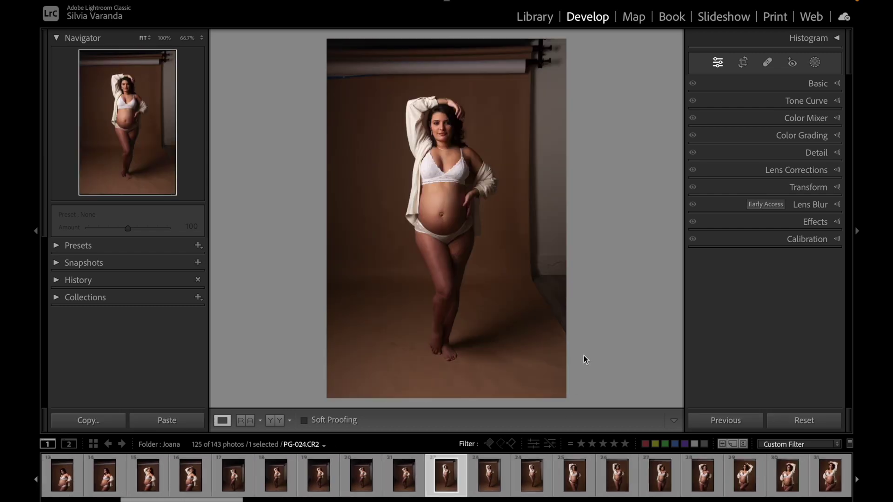
Filter the filmstrip to exactly two-star photos, view PG-023, and add the red label and flagged filters.
click(594, 445)
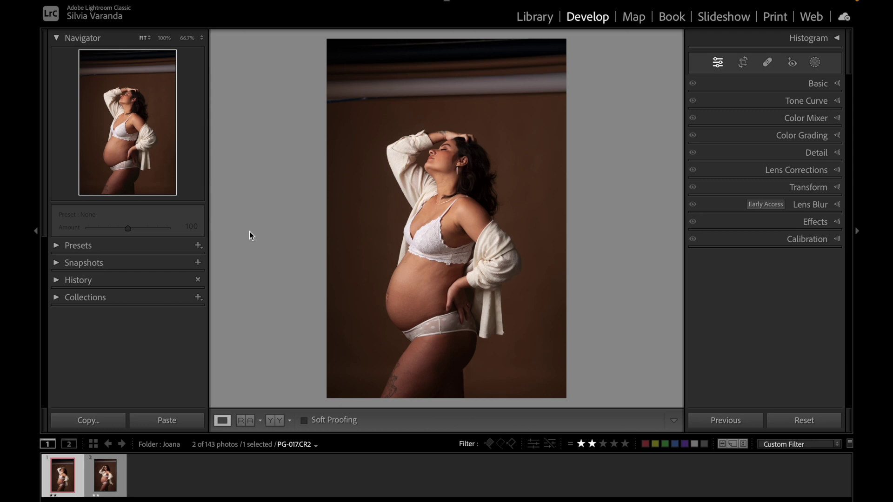
key(Right)
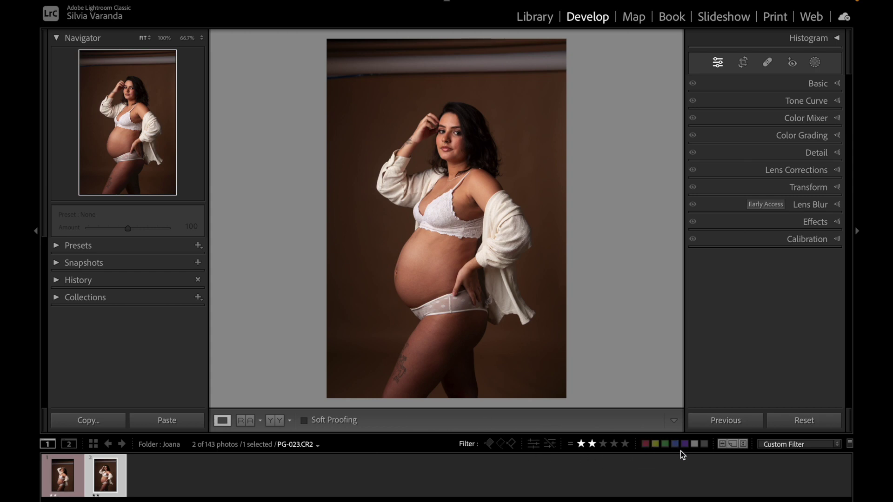
click(649, 445)
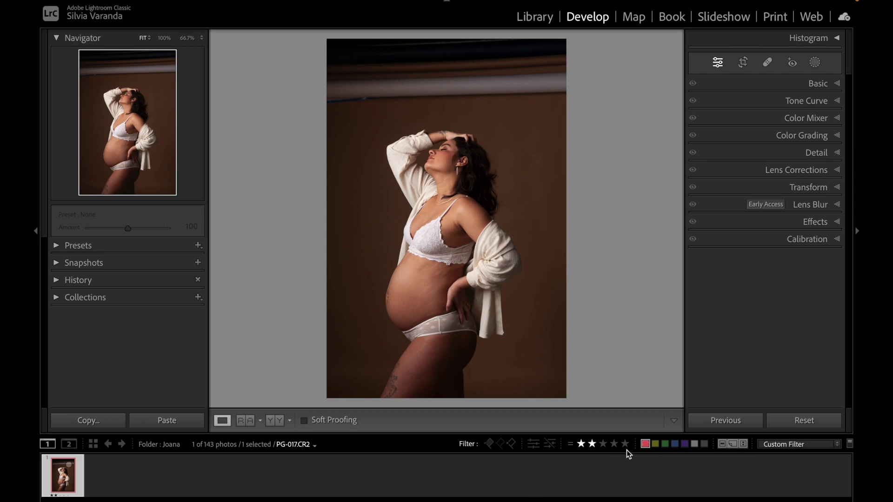
click(487, 444)
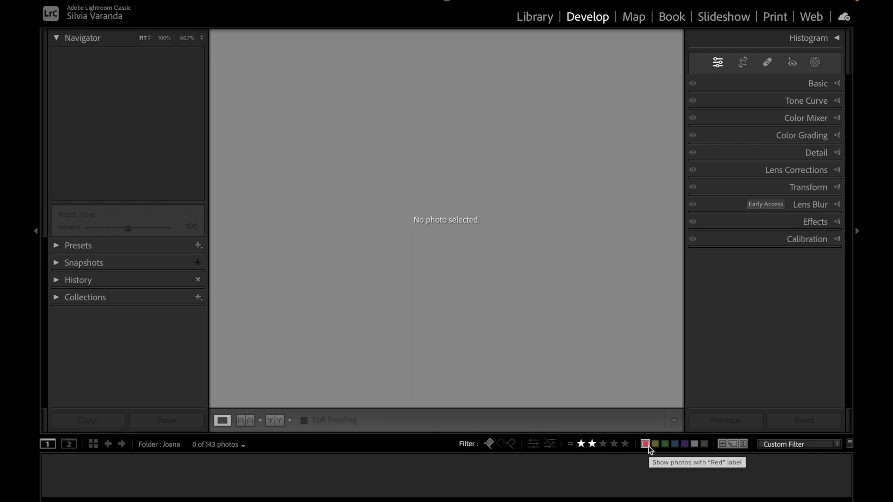
Clear the star rating, red label and flag filters from the filmstrip.
click(591, 445)
click(591, 444)
click(491, 444)
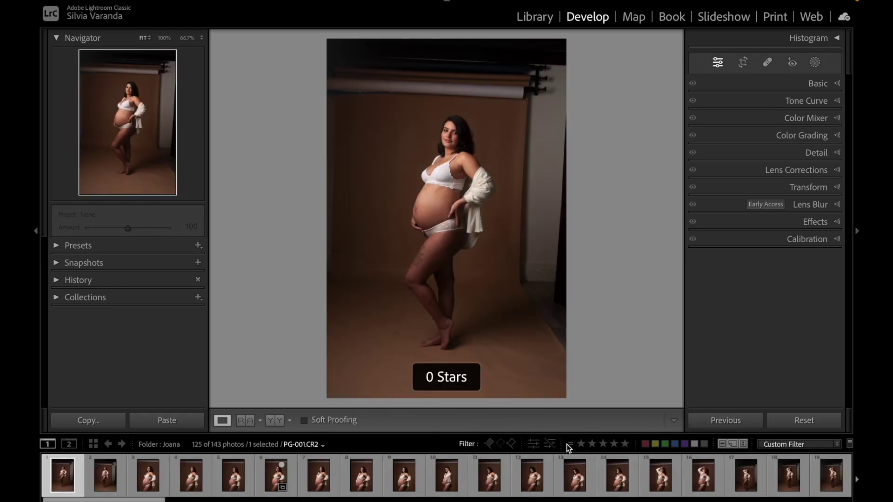
Expand the Basic panel for PG-001 and set Blacks +20, Shadows +42, Exposure +0.40, Whites -59 and Highlights -9.
key(ctrl+1)
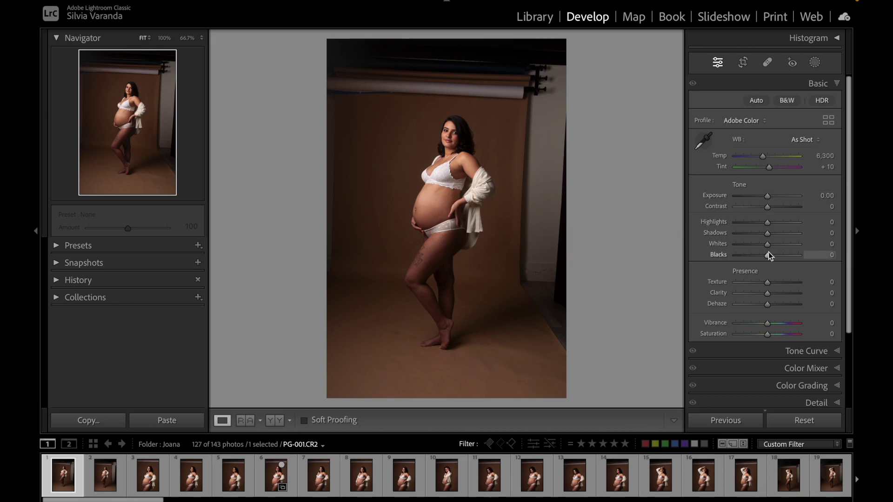
drag(769, 255, 782, 235)
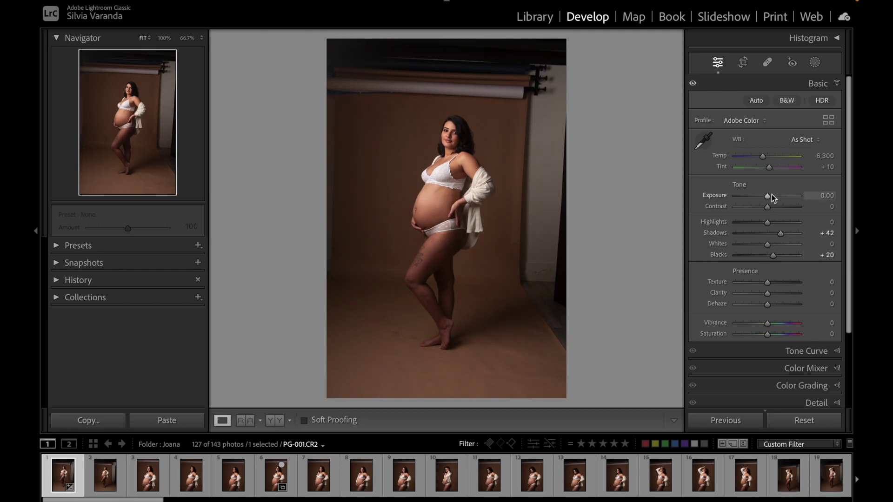
drag(768, 196, 770, 195)
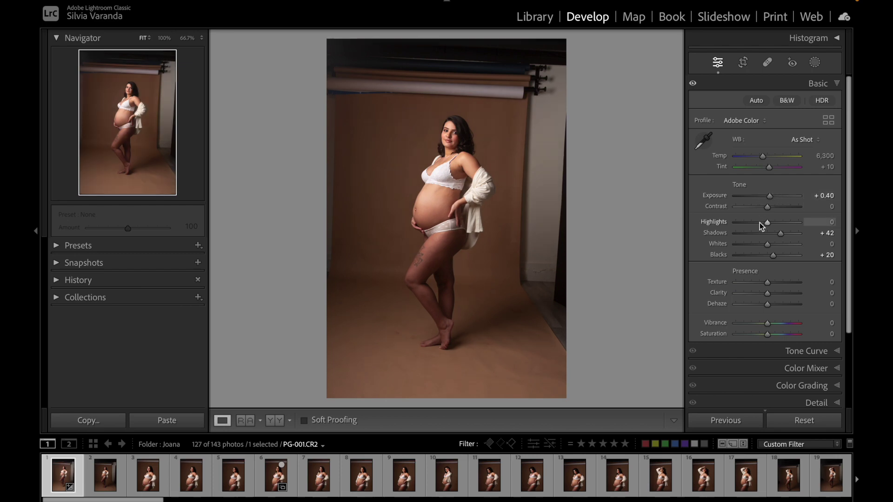
drag(768, 244, 764, 223)
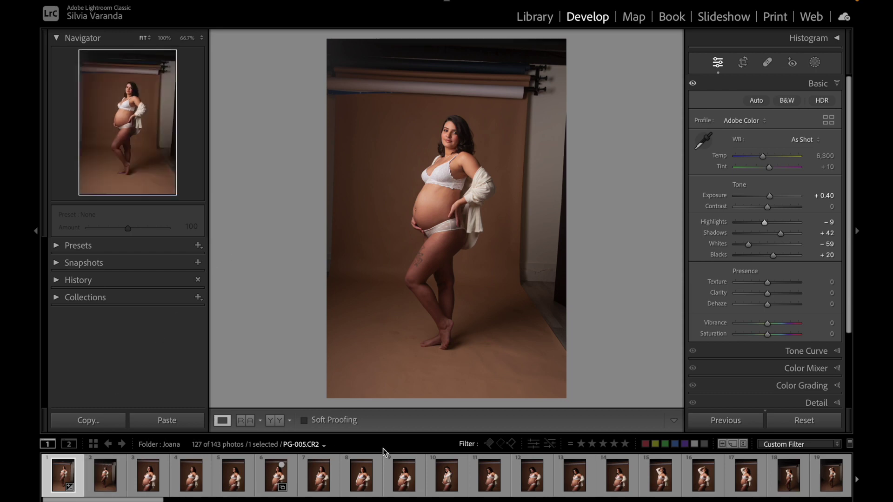
Select PG-001 through PG-014, open the Synchronize Settings dialog, try including Basic and all settings, and then exclude everything.
shift+click(616, 484)
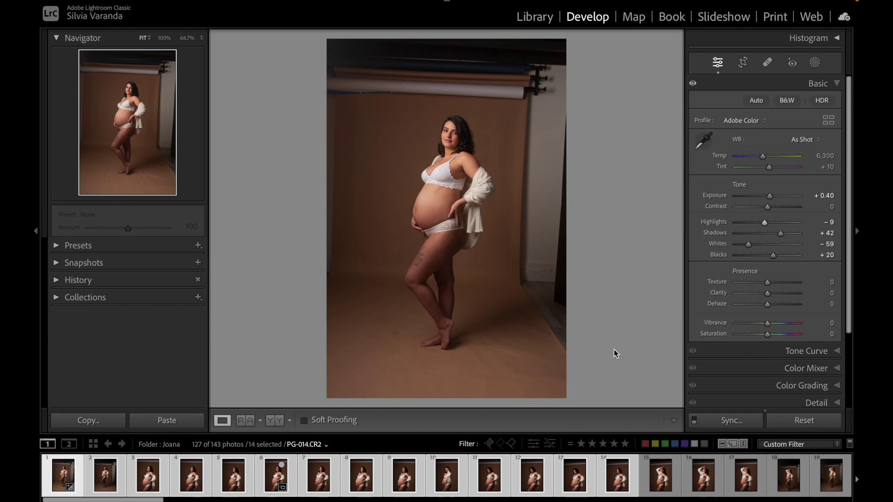
click(730, 421)
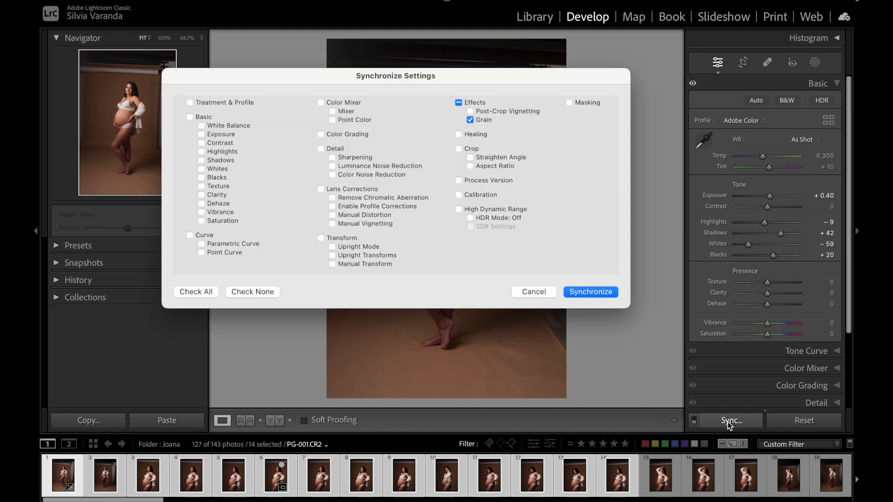
click(190, 117)
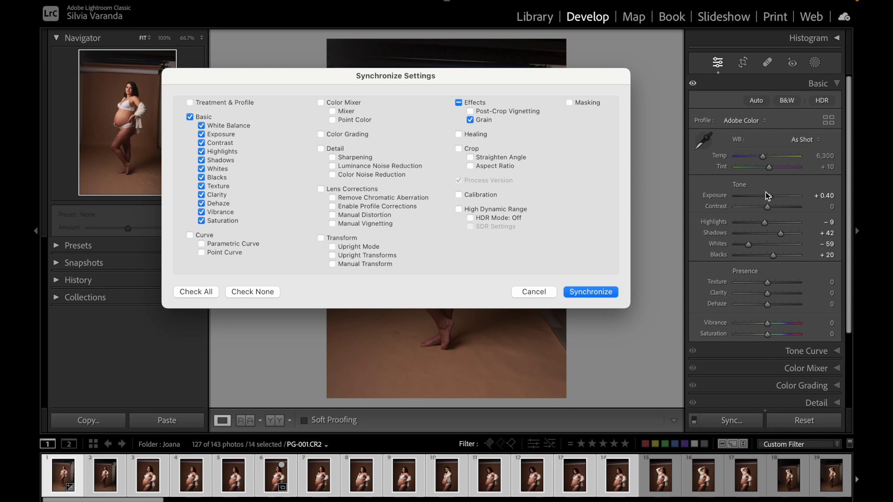
click(195, 293)
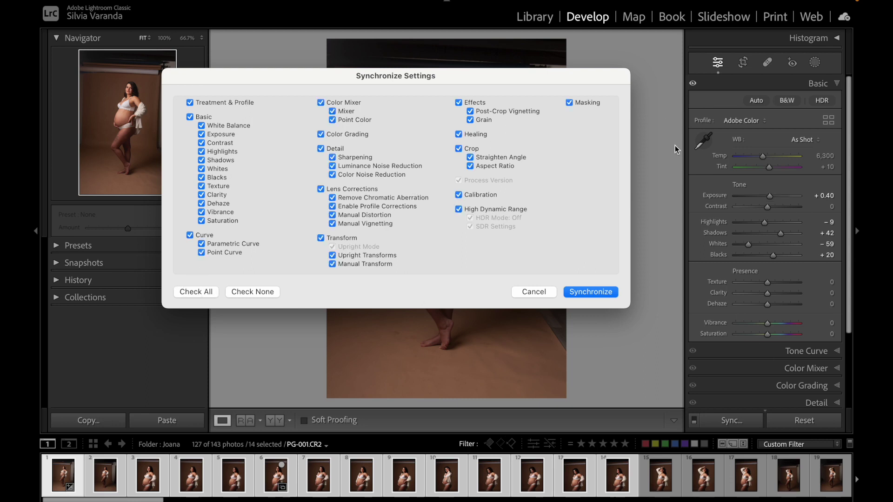
click(251, 292)
Try including individual settings such as White Balance, Shadows and Texture, then include all Basic settings and synchronize the selected photos.
click(201, 126)
click(201, 160)
click(201, 186)
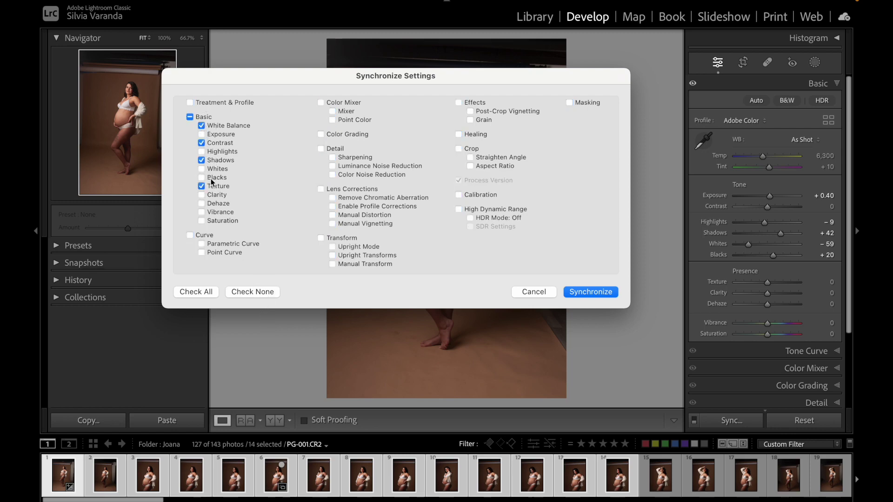
click(189, 117)
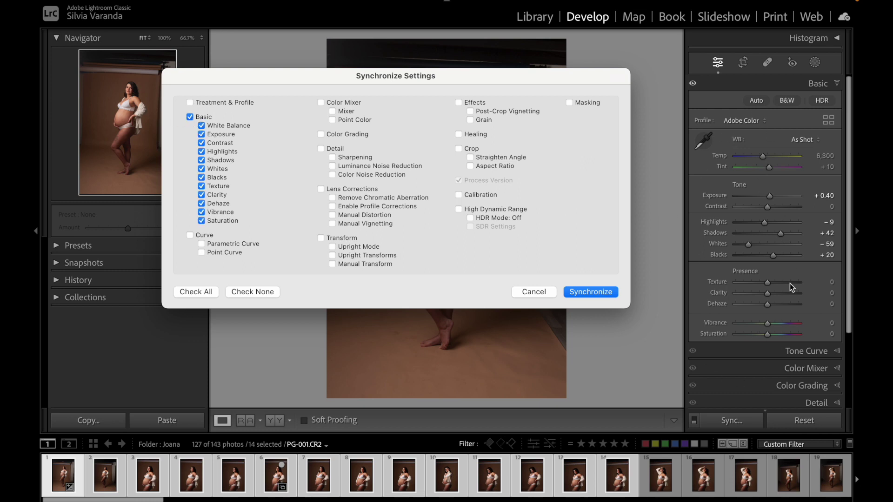
click(589, 292)
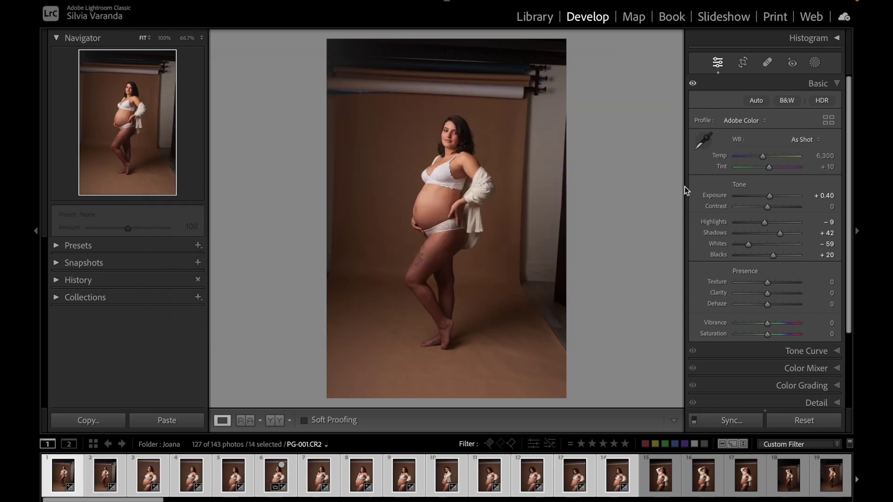
Browse the synchronized photos up to PG-004 to check their adjustments, and return to PG-003.
key(Right)
key(Right)
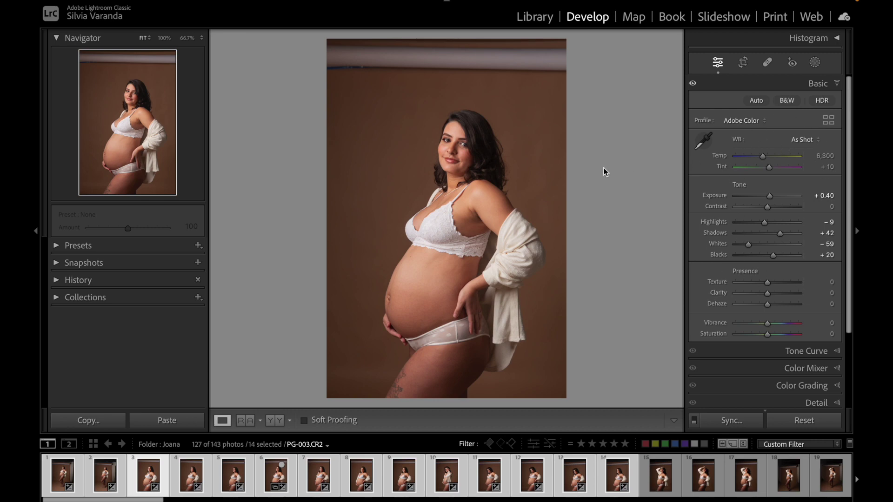
key(Right)
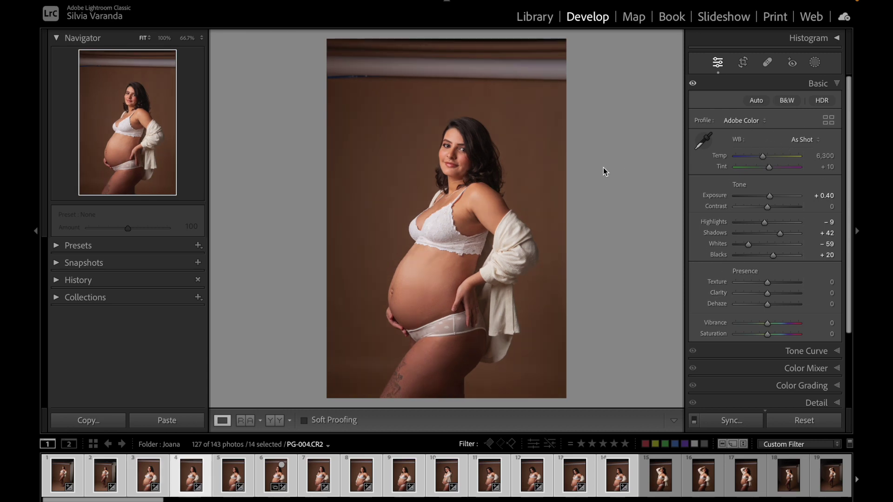
key(Left)
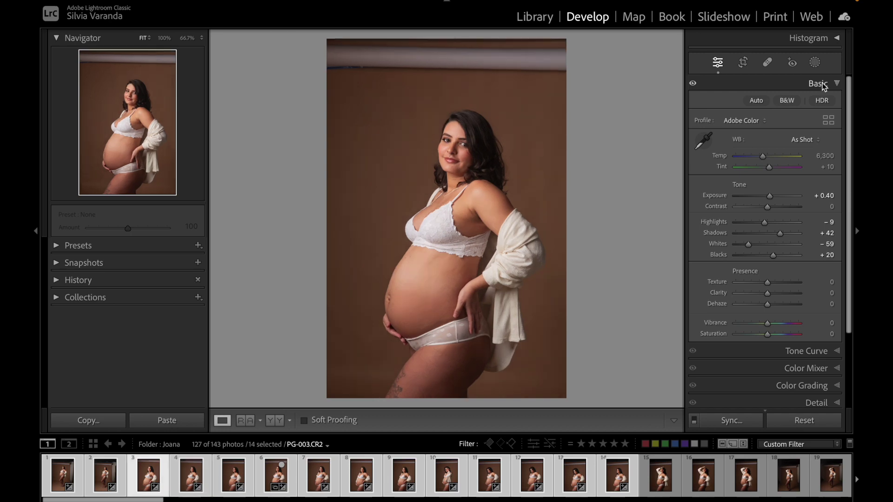